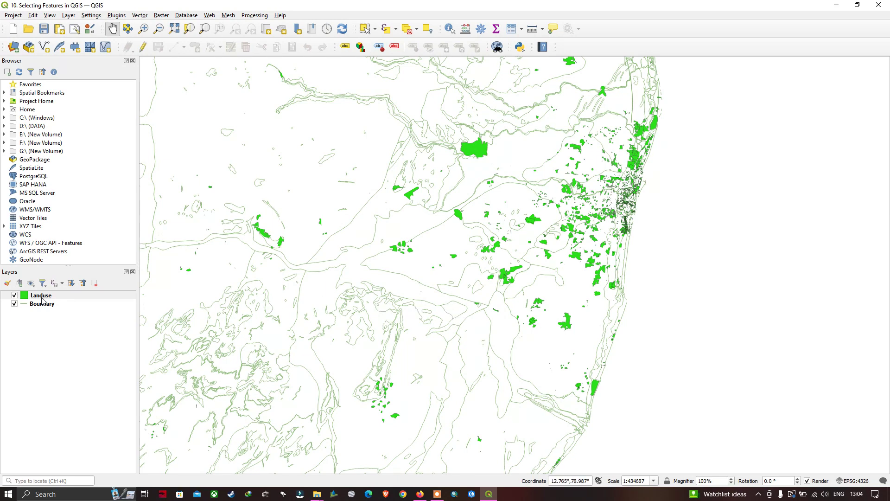
# Activate the Landuse layer and select its large northern polygon with the Select Features tool.
pyautogui.click(43, 299)
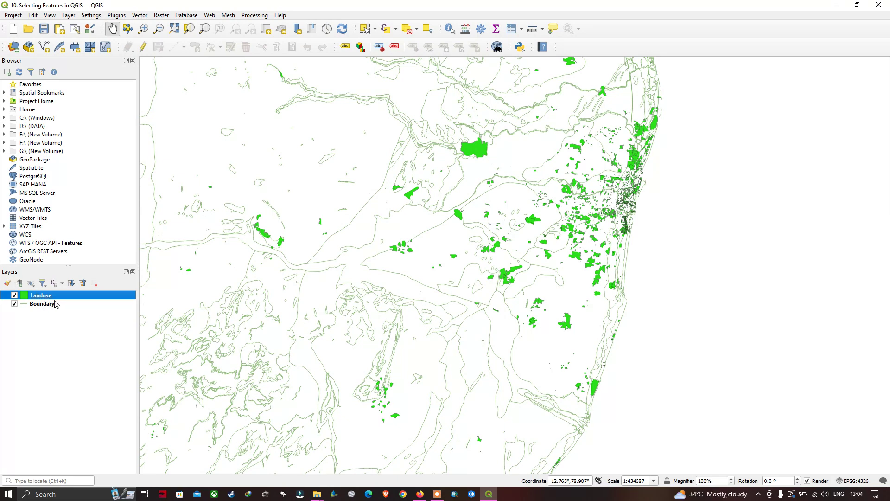
pyautogui.click(47, 306)
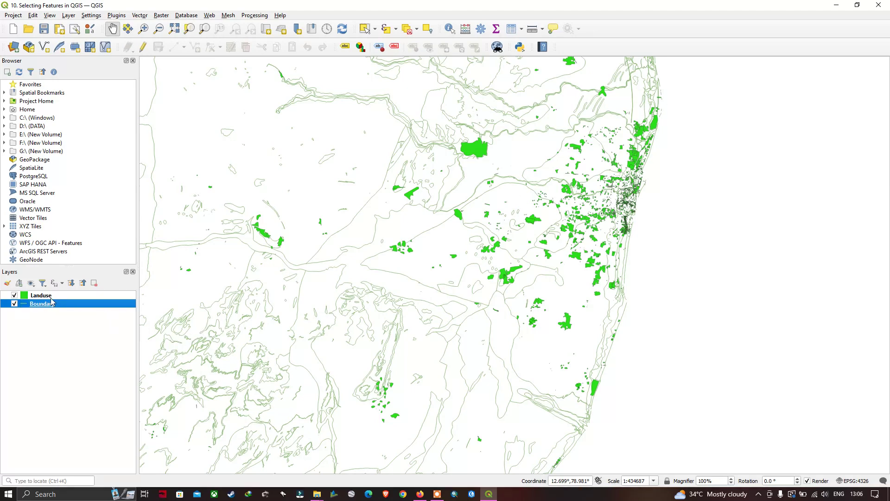
pyautogui.click(49, 298)
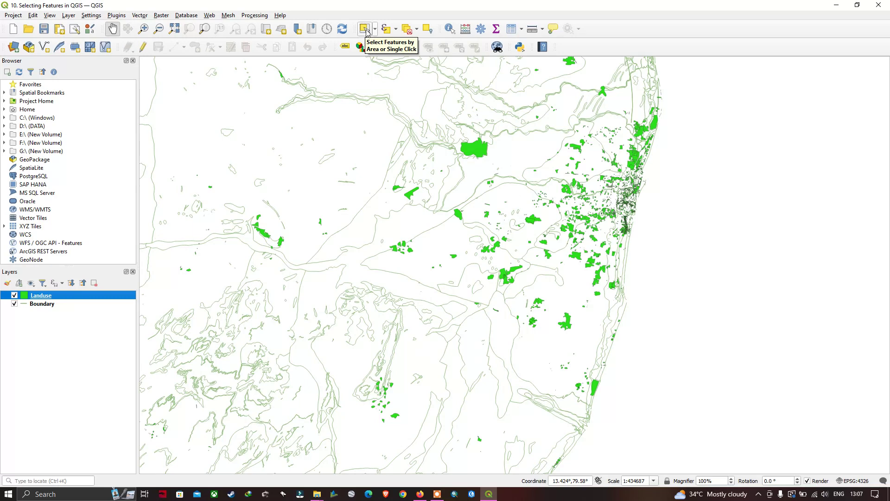
pyautogui.click(365, 29)
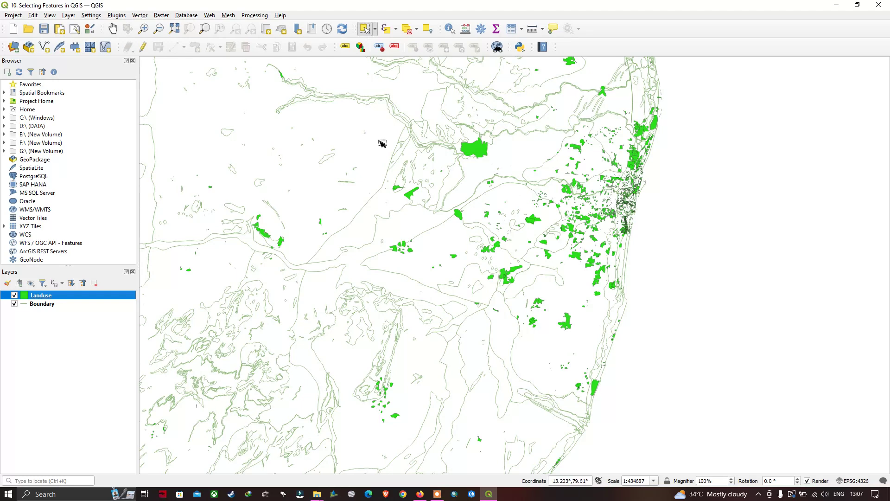
pyautogui.scroll(1, 481, 134)
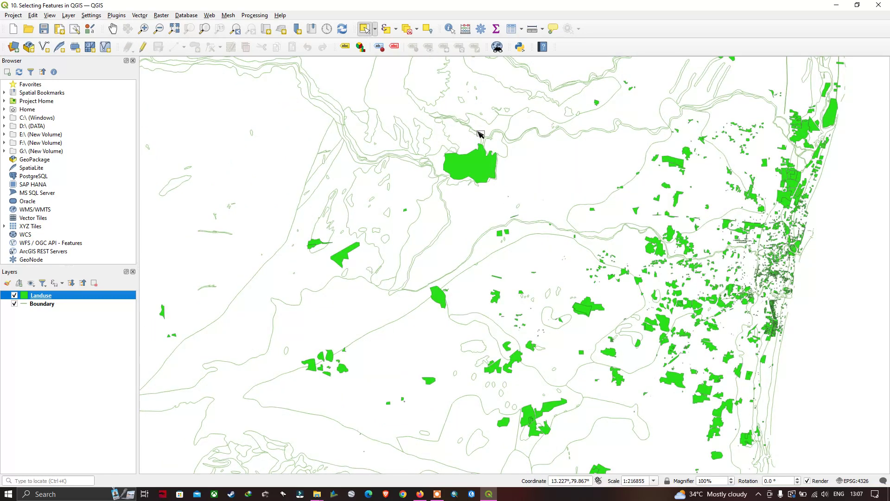
pyautogui.scroll(1, 472, 172)
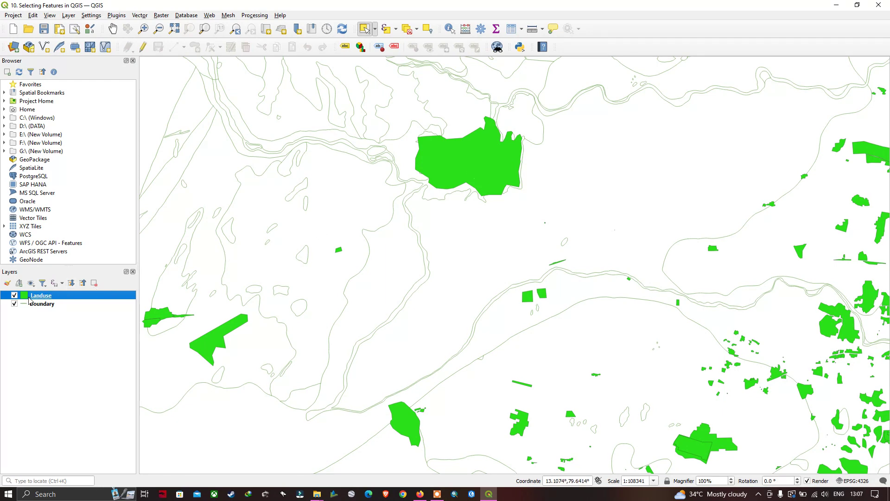
pyautogui.click(477, 160)
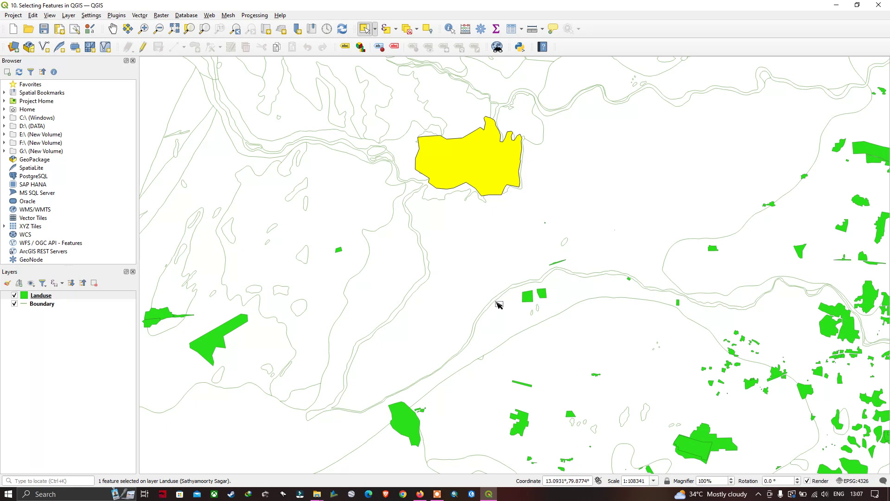
# Select single Landuse polygons one at a time: the oval one south, the angular southwestern one, both small squares, and the large northern one.
pyautogui.click(407, 420)
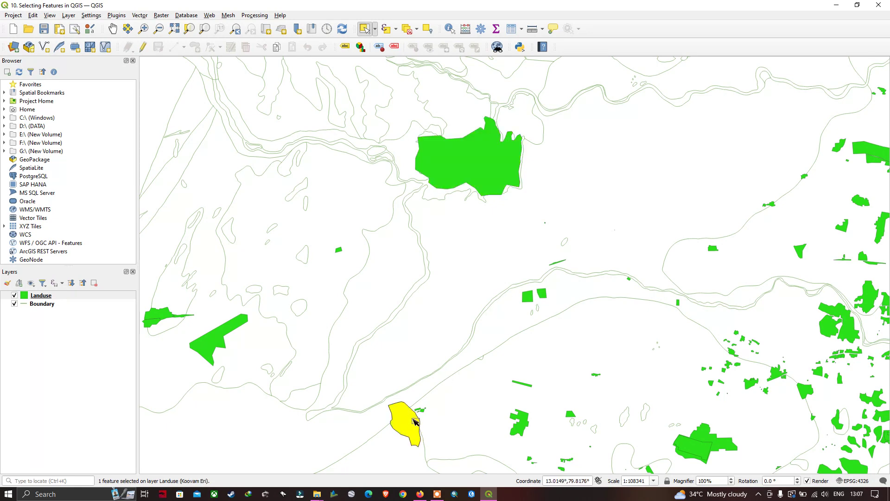
pyautogui.click(210, 345)
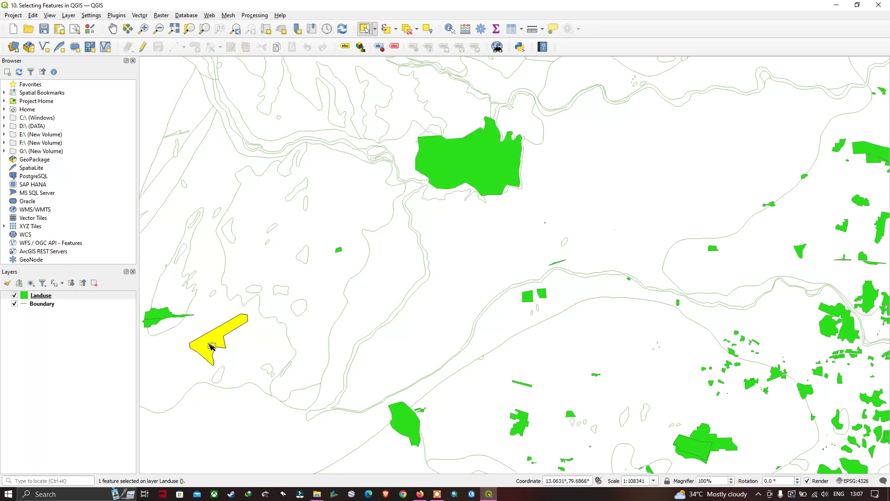
pyautogui.click(528, 299)
pyautogui.click(542, 294)
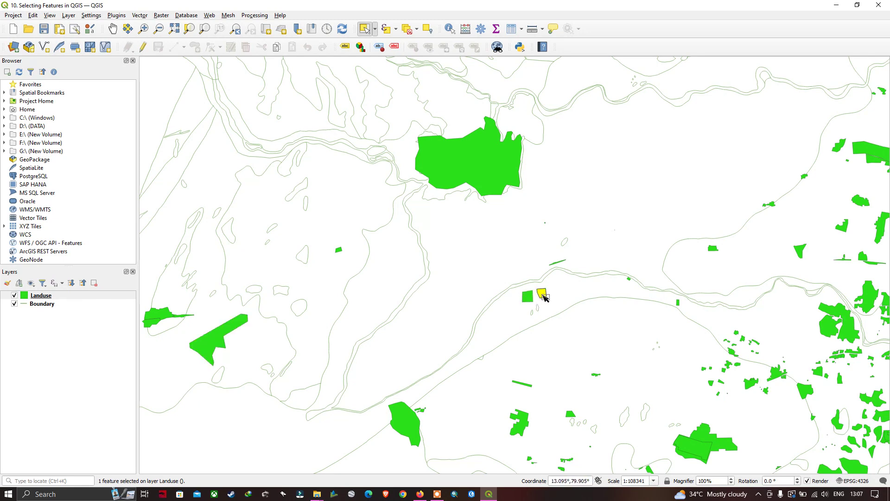
pyautogui.click(502, 168)
# Select the oval southern polygon and add the large northern one, two small squares, the angular southwestern one and two adjoining polygons at the far west.
pyautogui.click(414, 421)
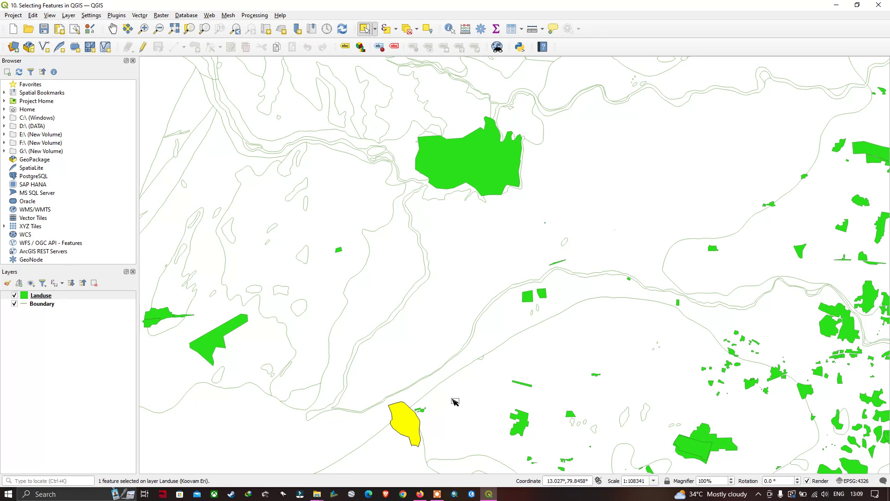
pyautogui.press('ctrl')
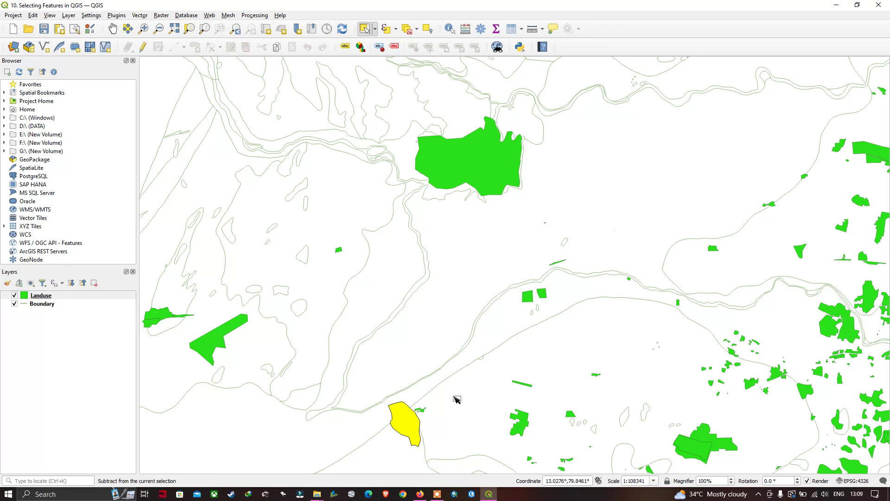
pyautogui.keyDown('ctrl'); pyautogui.click(482, 161); pyautogui.keyUp('ctrl')
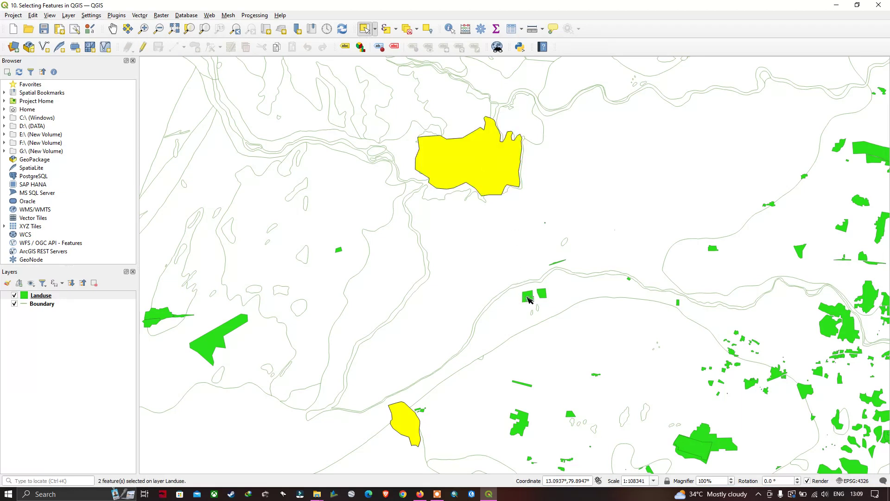
pyautogui.keyDown('ctrl'); pyautogui.click(527, 297); pyautogui.keyUp('ctrl')
pyautogui.keyDown('ctrl'); pyautogui.click(543, 296); pyautogui.keyUp('ctrl')
pyautogui.keyDown('ctrl'); pyautogui.click(230, 341); pyautogui.keyUp('ctrl')
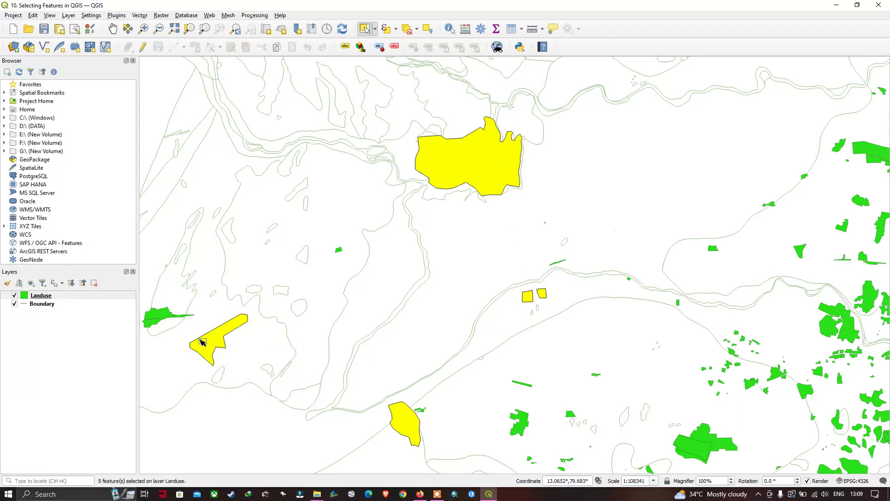
pyautogui.keyDown('ctrl'); pyautogui.click(167, 320); pyautogui.keyUp('ctrl')
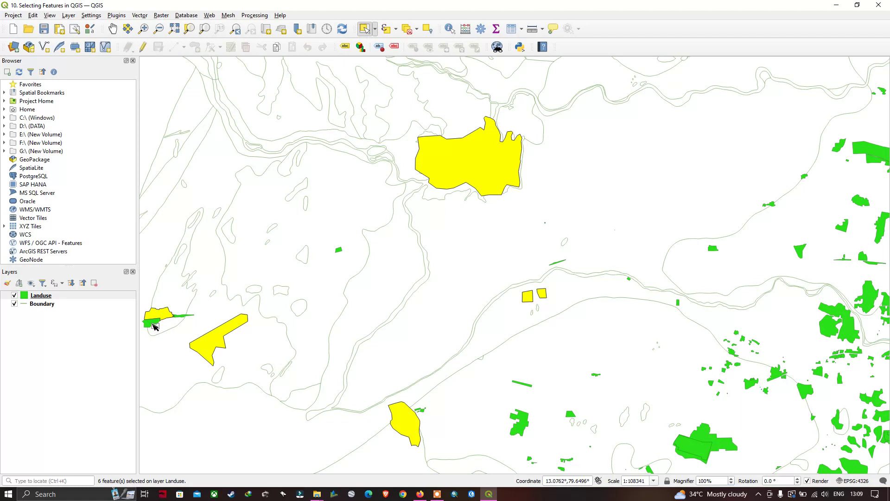
pyautogui.keyDown('ctrl'); pyautogui.click(154, 324); pyautogui.keyUp('ctrl')
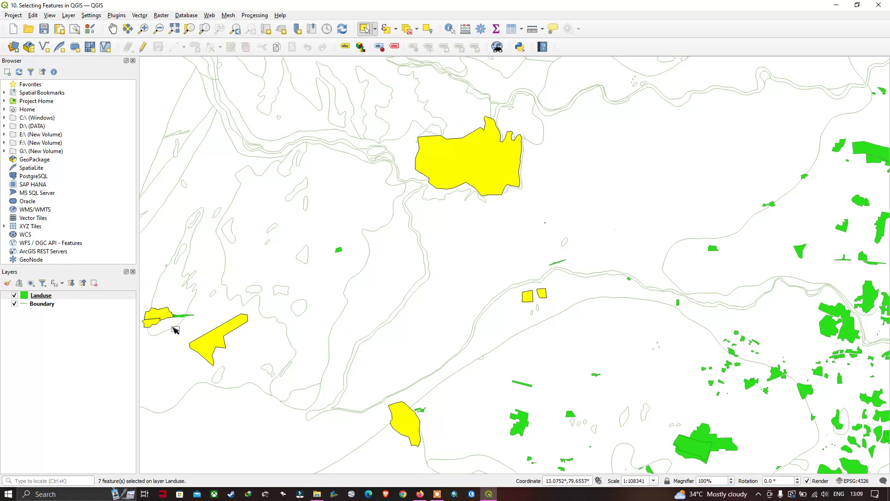
# Extend the selection with the irregular polygon, thin strip and small block to the south, plus the two overlapping polygons in the southeast.
pyautogui.keyDown('ctrl'); pyautogui.click(524, 425); pyautogui.keyUp('ctrl')
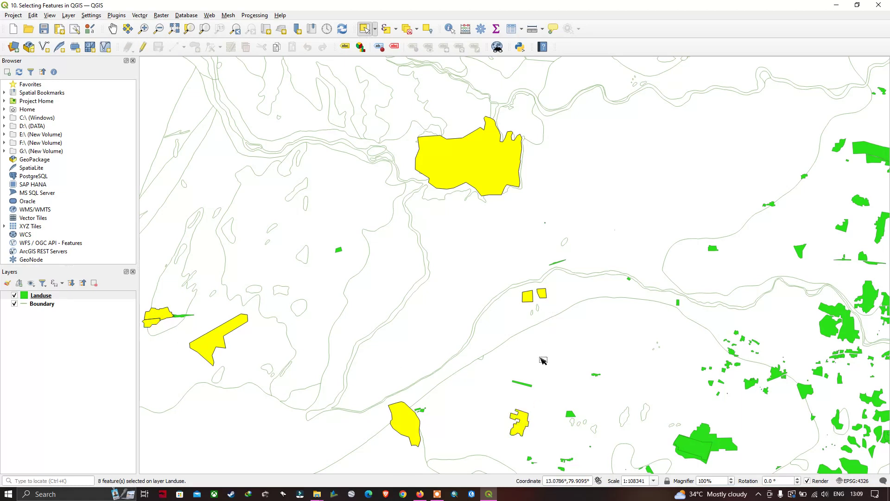
pyautogui.keyDown('ctrl'); pyautogui.click(527, 387); pyautogui.keyUp('ctrl')
pyautogui.keyDown('ctrl'); pyautogui.click(571, 414); pyautogui.keyUp('ctrl')
pyautogui.keyDown('ctrl'); pyautogui.click(691, 449); pyautogui.keyUp('ctrl')
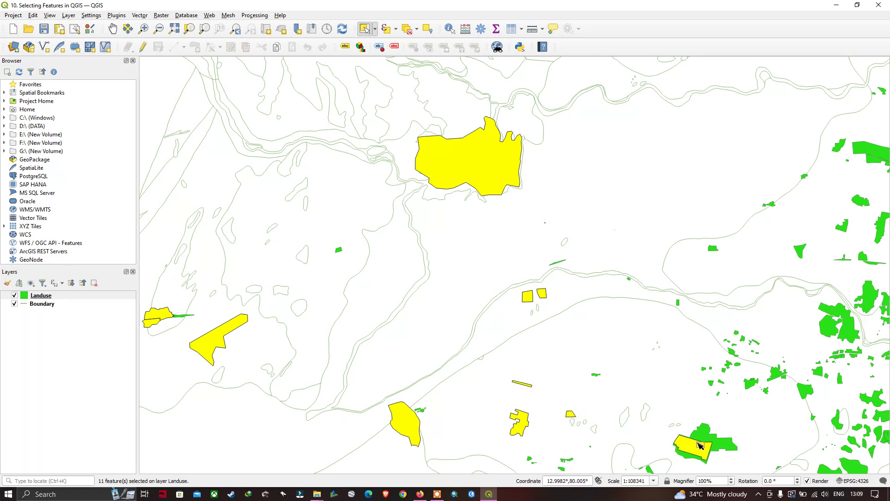
pyautogui.keyDown('ctrl'); pyautogui.click(702, 443); pyautogui.keyUp('ctrl')
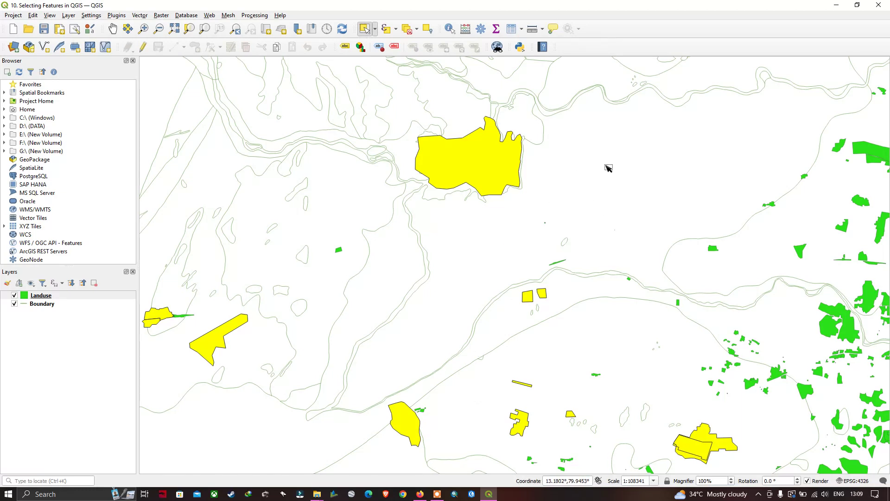
# Clear the selection, multi-select the large northern polygon and the oval southern one, and deselect both again.
pyautogui.click(619, 172)
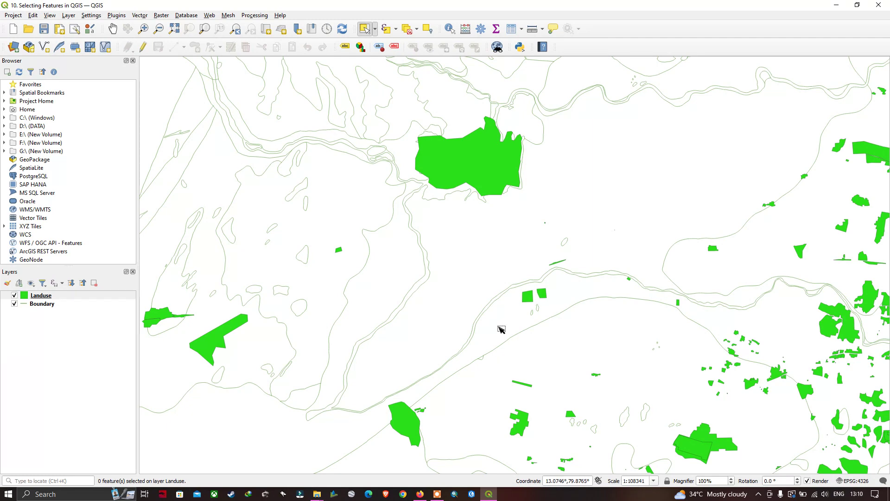
pyautogui.press('ctrl')
pyautogui.click(485, 167)
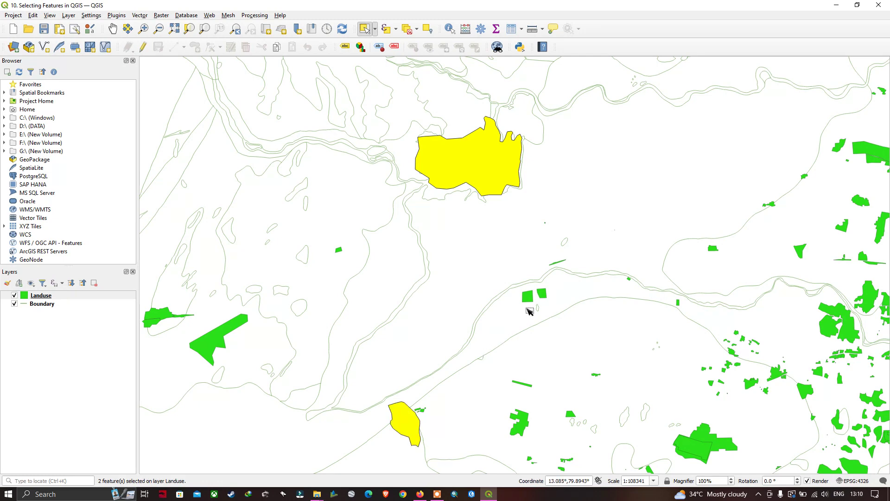
pyautogui.click(626, 184)
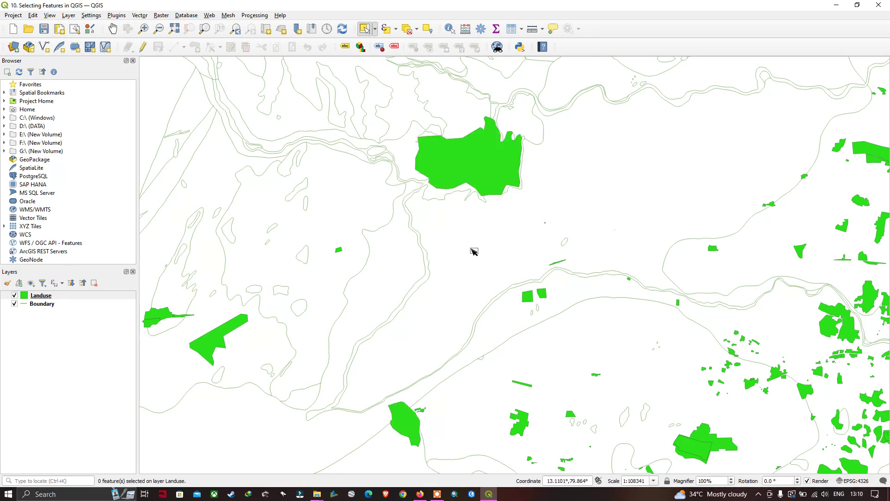
# Use Select Features by Polygon to outline and select the cluster of Landuse features west of the large coastal blocks.
pyautogui.click(376, 29)
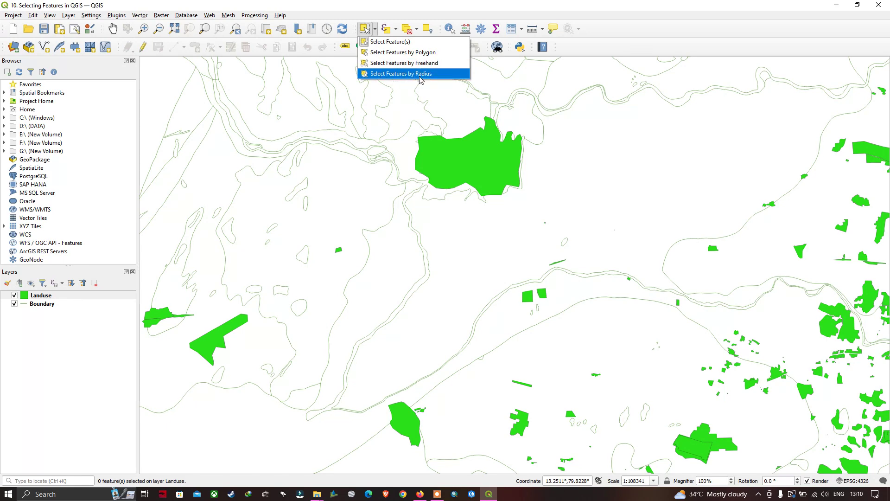
pyautogui.click(410, 52)
pyautogui.scroll(-1, 584, 203)
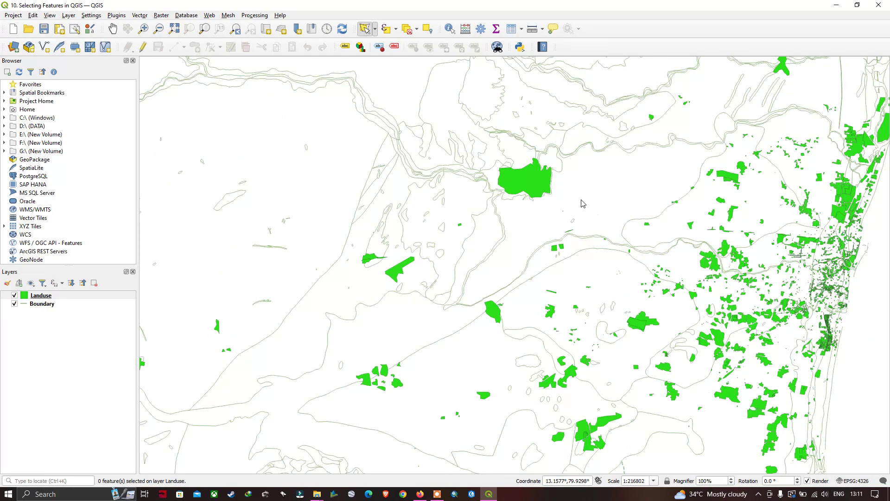
pyautogui.scroll(-1, 724, 259)
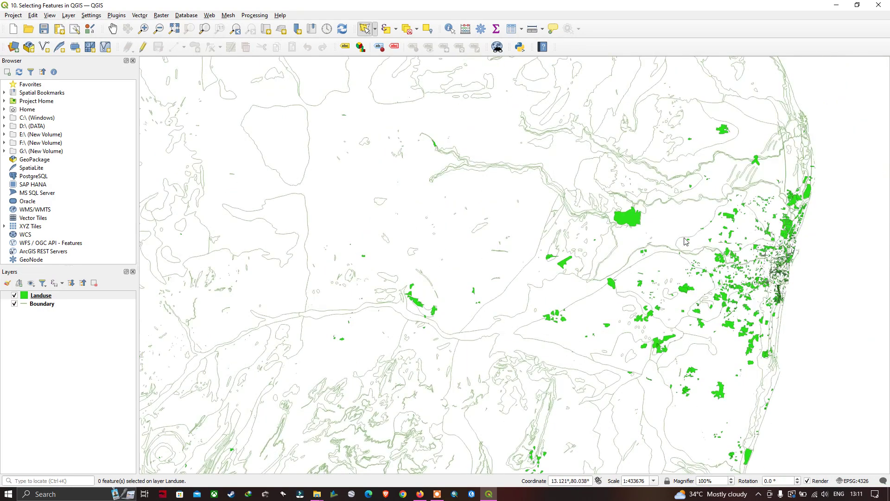
pyautogui.moveTo(710, 247); pyautogui.dragTo(541, 224)
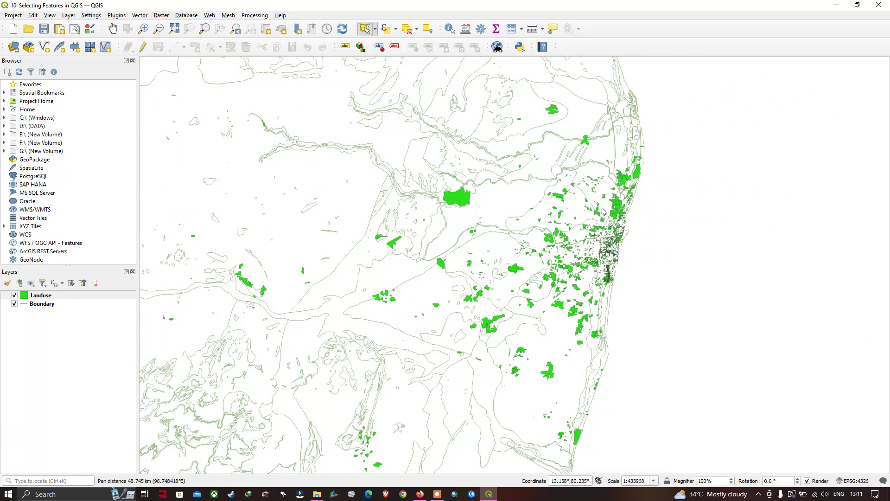
pyautogui.scroll(1, 603, 212)
pyautogui.scroll(1, 604, 211)
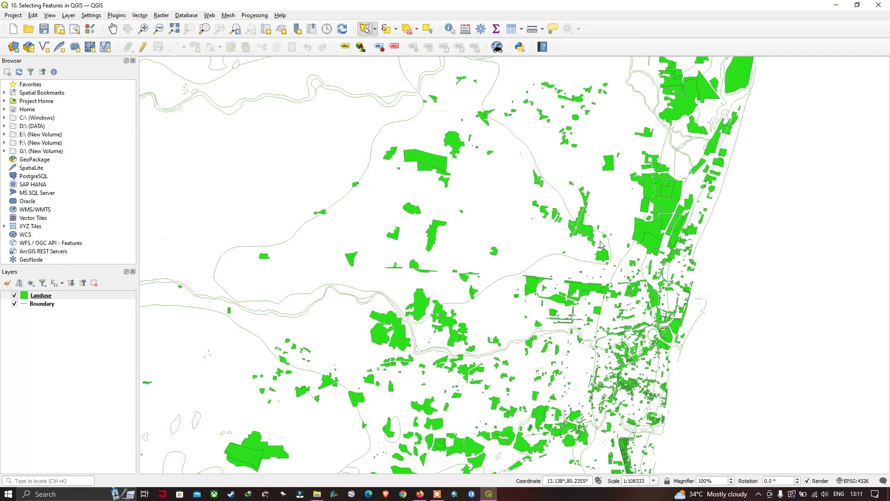
pyautogui.scroll(1, 591, 218)
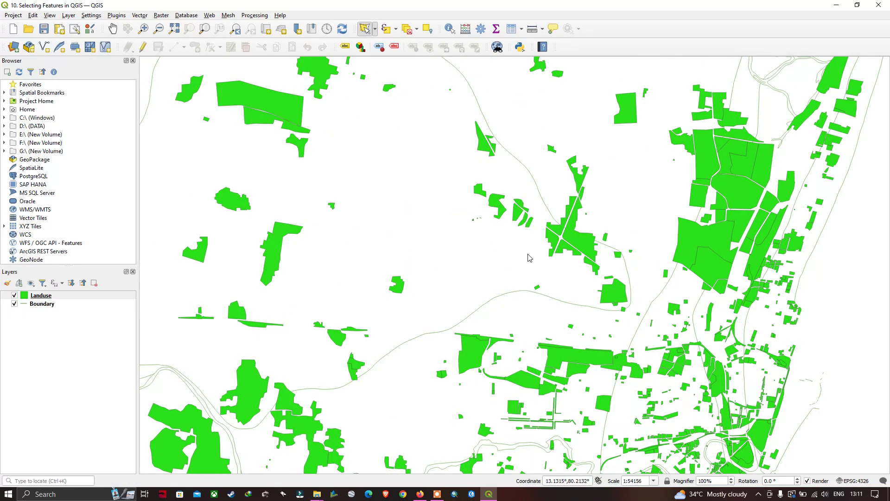
pyautogui.click(467, 124)
pyautogui.click(547, 107)
pyautogui.click(609, 184)
pyautogui.click(644, 253)
pyautogui.click(628, 315)
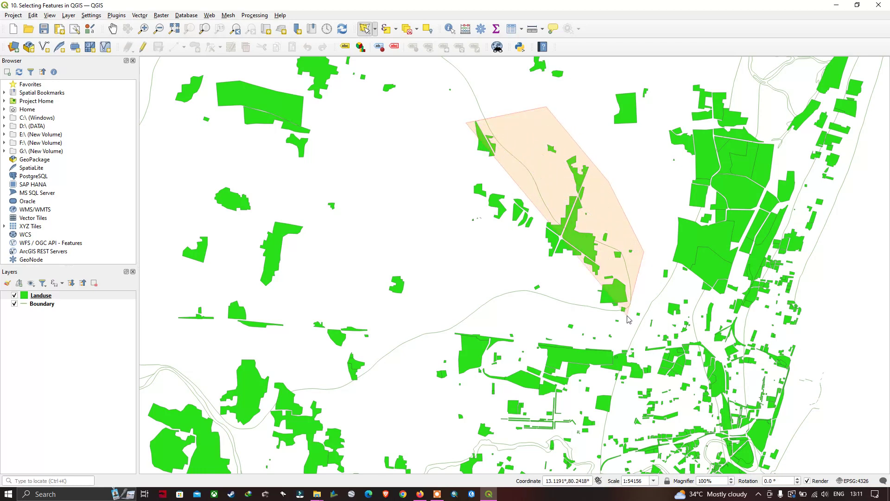
pyautogui.click(532, 309)
pyautogui.click(474, 259)
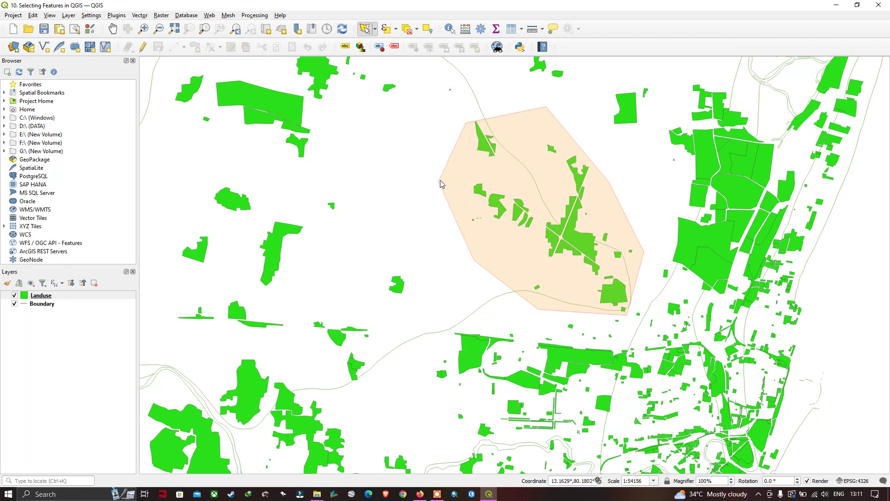
pyautogui.click(440, 180)
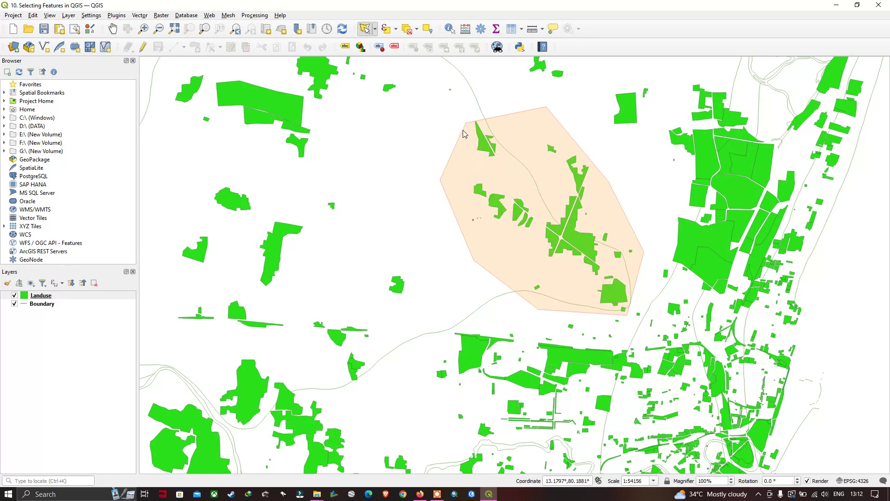
pyautogui.rightClick(463, 134)
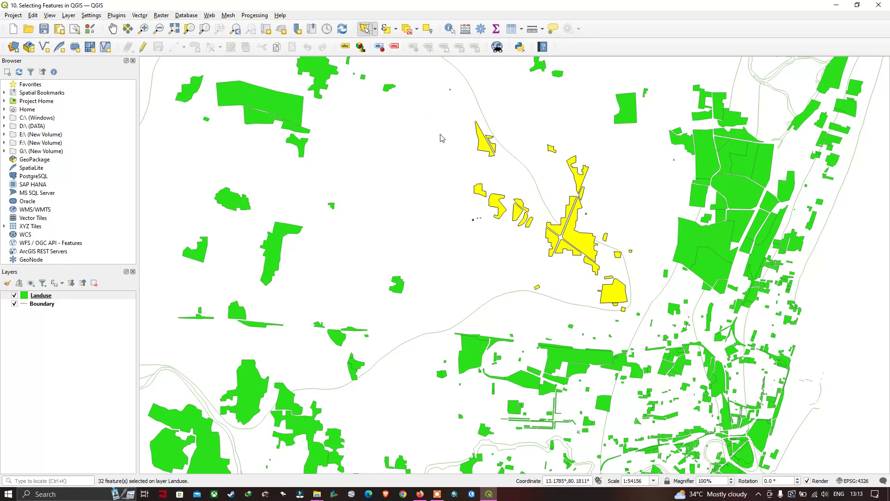
# Clear the polygon-based selection on the Landuse layer.
pyautogui.click(375, 29)
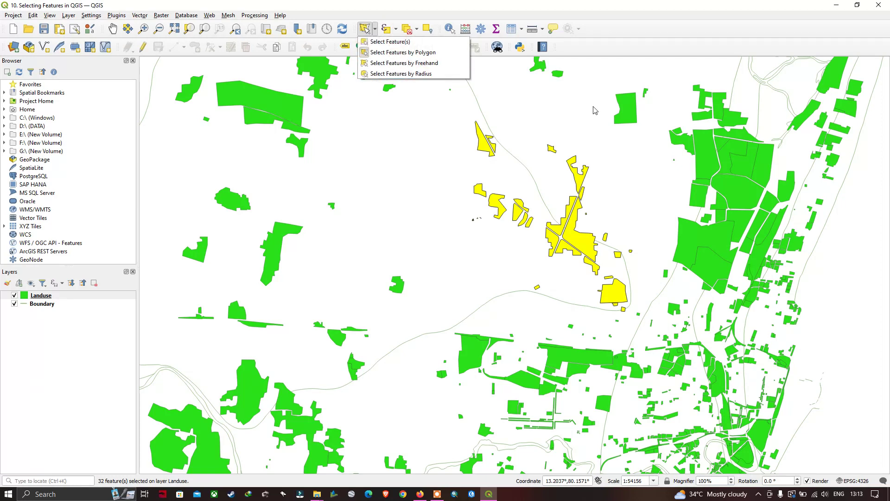
pyautogui.click(592, 141)
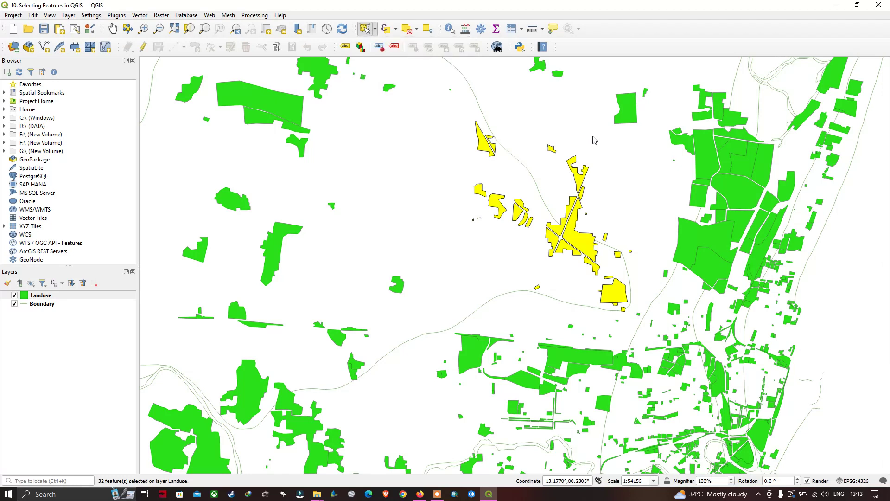
pyautogui.click(579, 112)
pyautogui.click(538, 110)
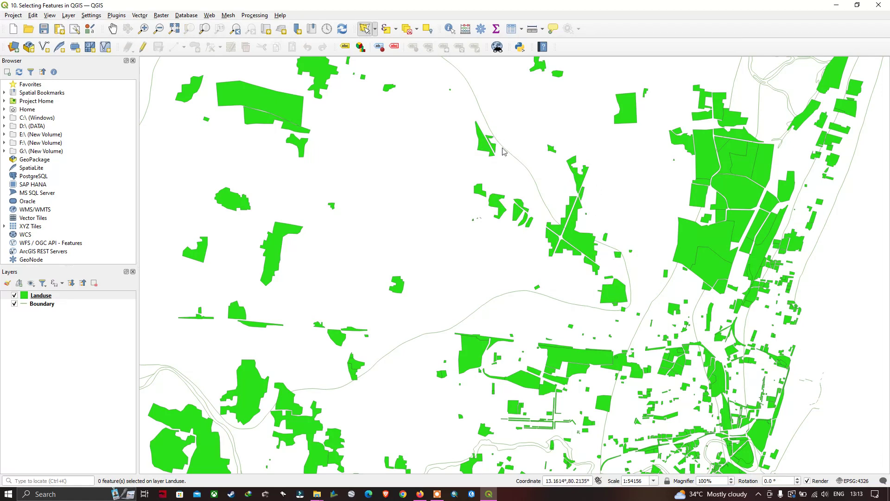
# Use Select Features by Freehand to outline and select the small group of Landuse features around the bend of the central boundary line.
pyautogui.click(375, 29)
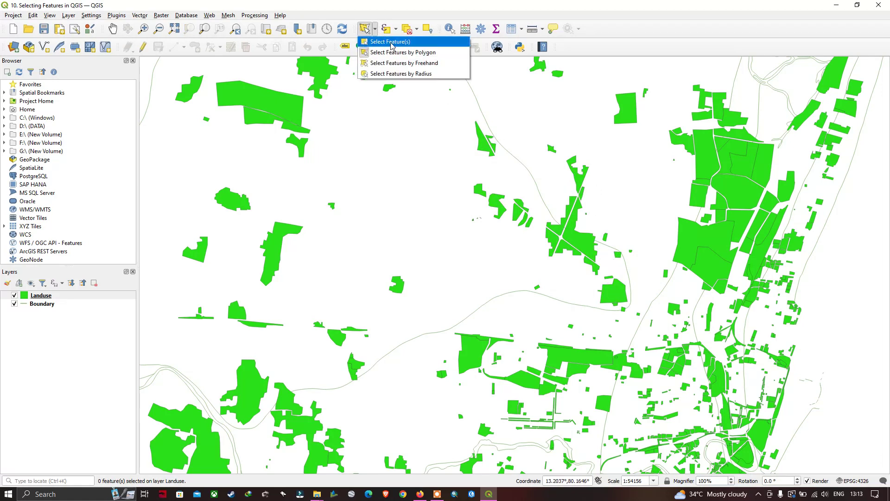
pyautogui.click(420, 66)
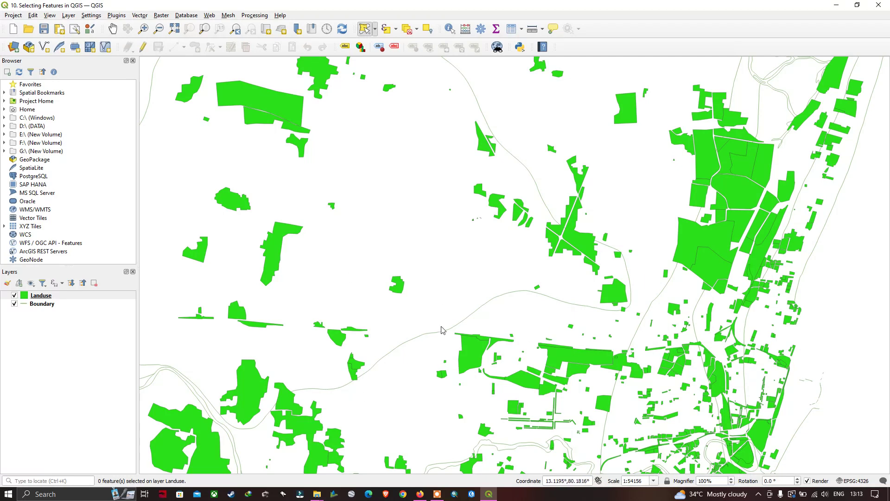
pyautogui.moveTo(388, 394)
pyautogui.mouseDown()
pyautogui.moveTo(356, 396)
pyautogui.moveTo(339, 385)
pyautogui.moveTo(311, 318)
pyautogui.moveTo(320, 289)
pyautogui.moveTo(377, 260)
pyautogui.moveTo(402, 266)
pyautogui.moveTo(419, 308)
pyautogui.moveTo(410, 363)
pyautogui.moveTo(388, 396)
pyautogui.mouseUp()
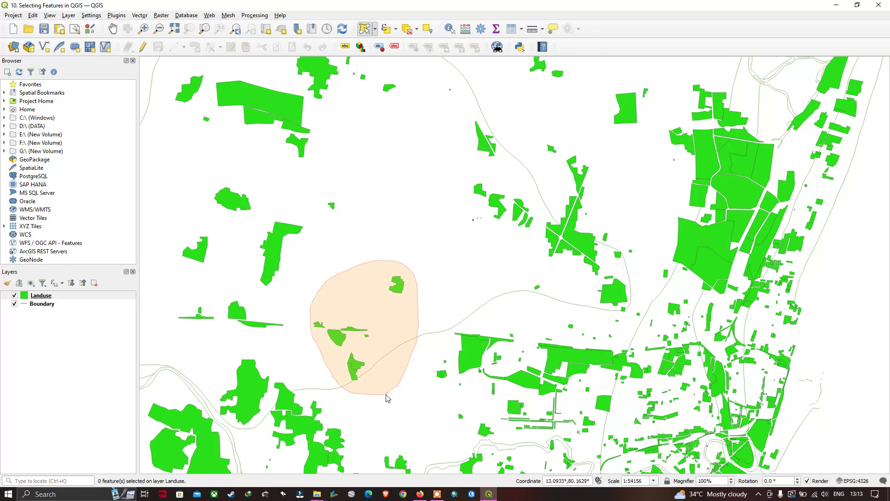
pyautogui.rightClick(388, 398)
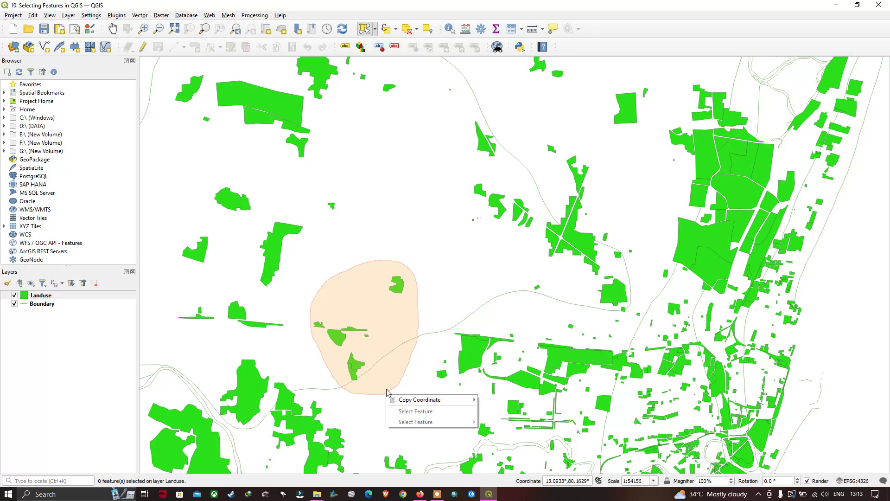
pyautogui.click(374, 400)
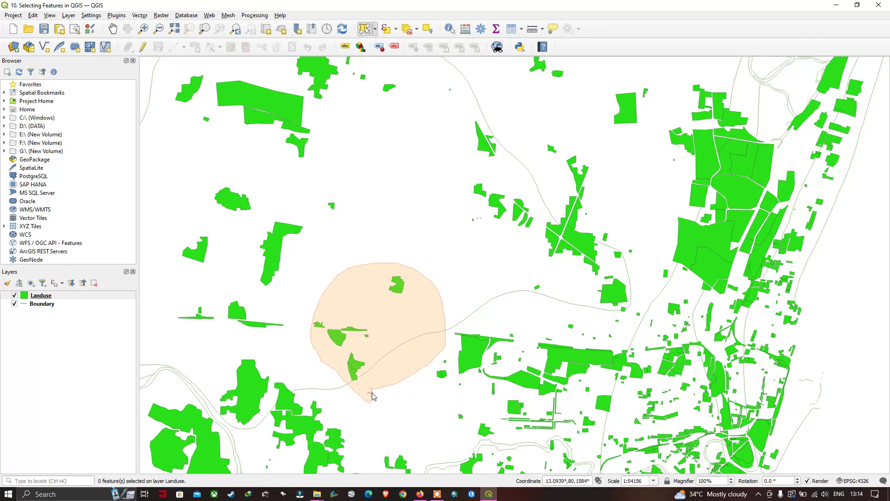
pyautogui.click(372, 397)
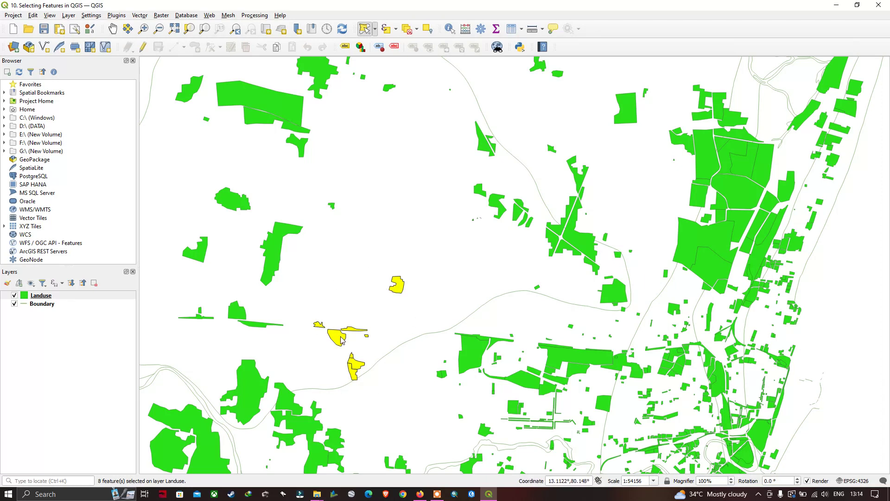
# Clear the selection and draw a larger freehand area to select the central Landuse features, including the strips to the southeast.
pyautogui.scroll(-1, 429, 340)
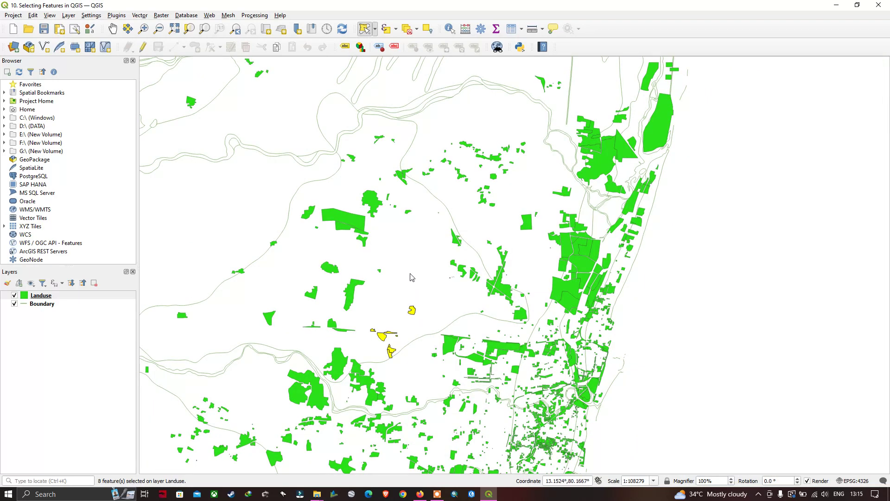
pyautogui.click(411, 258)
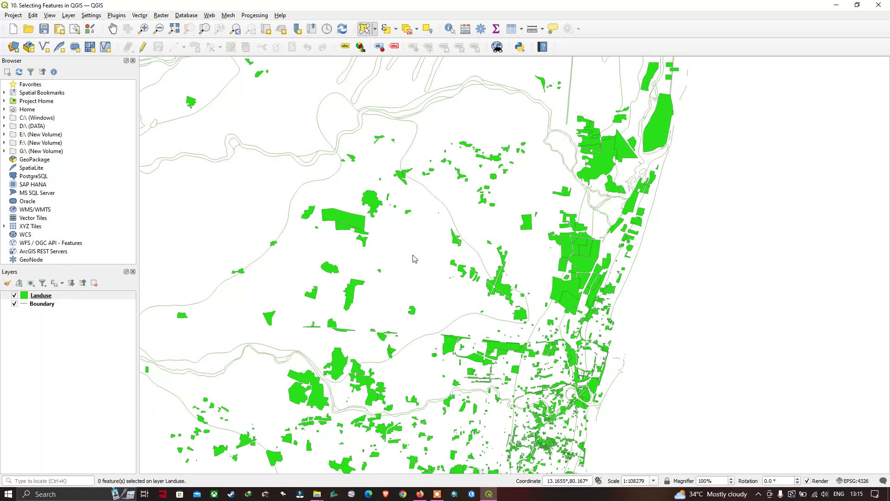
pyautogui.click(421, 262)
pyautogui.click(399, 367)
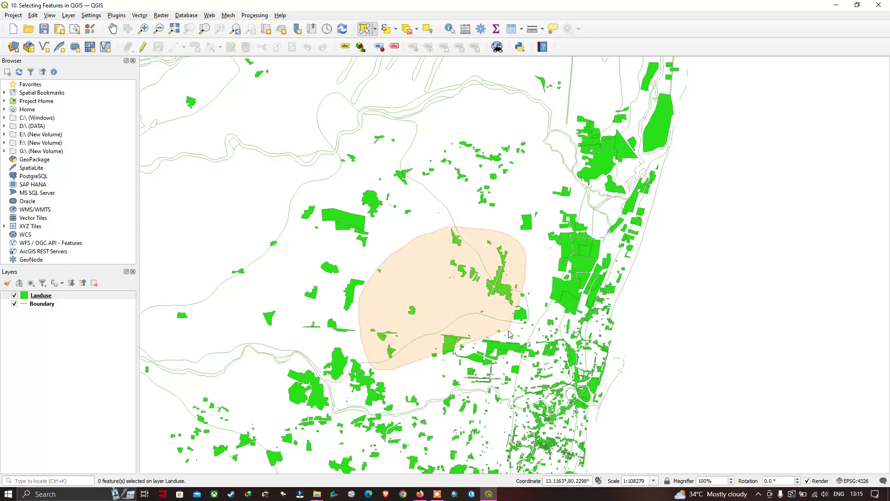
pyautogui.click(408, 376)
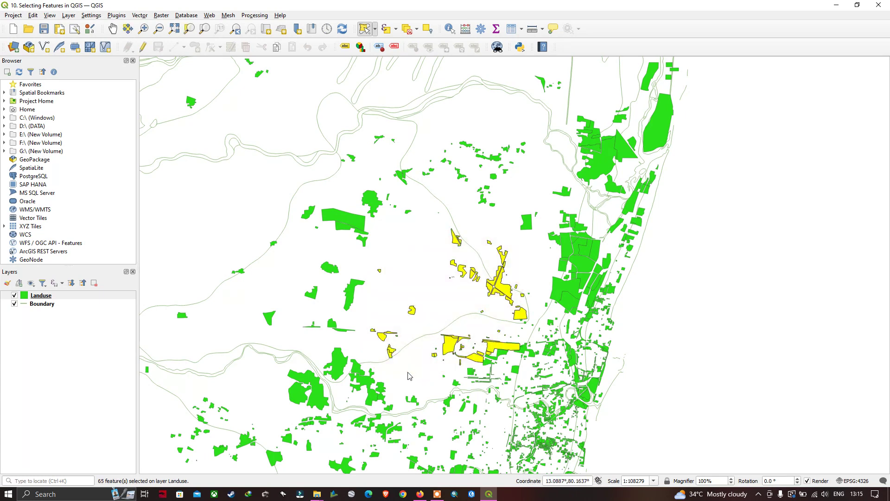
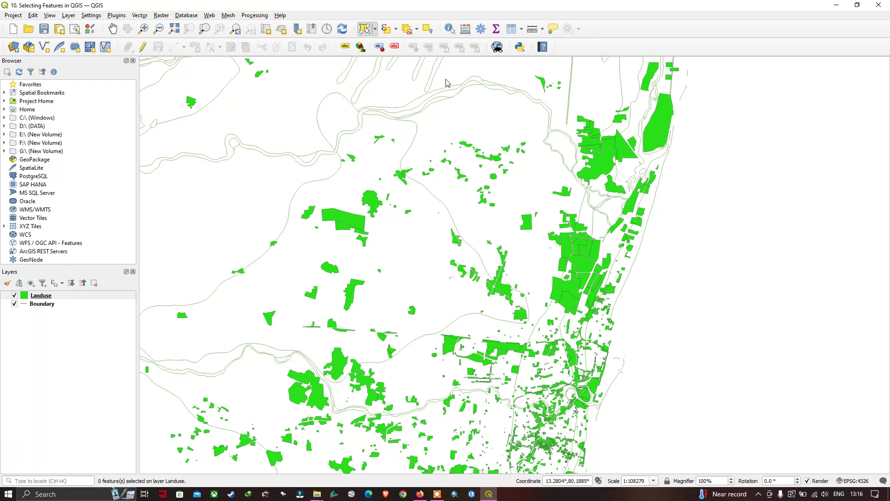
# Use Select Features by Radius to select the Landuse features within a large circle reaching east across the big coastal blocks.
pyautogui.click(375, 29)
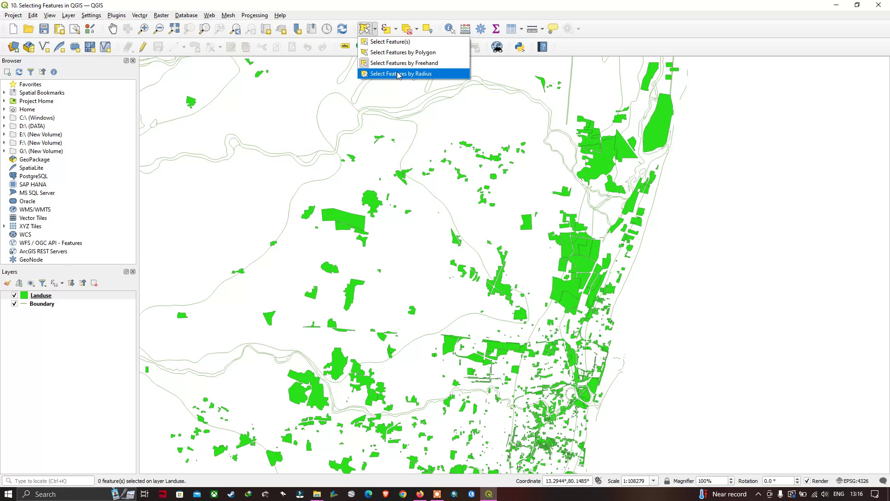
pyautogui.click(424, 74)
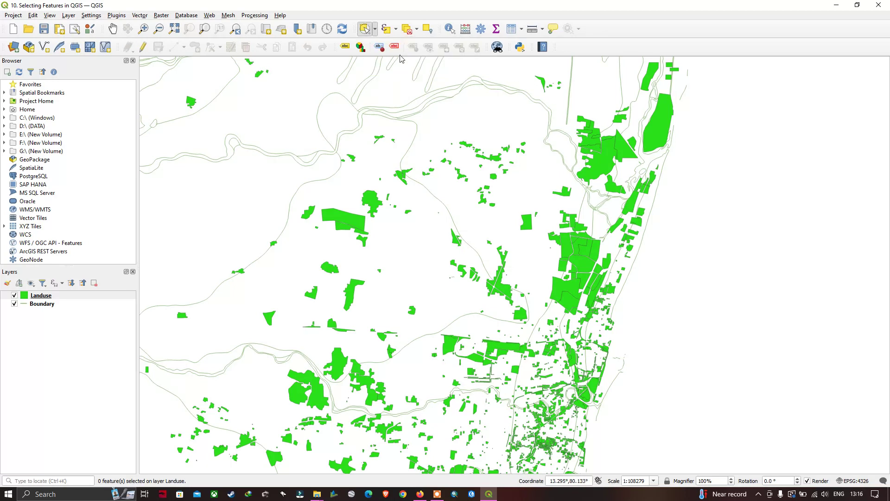
pyautogui.click(374, 29)
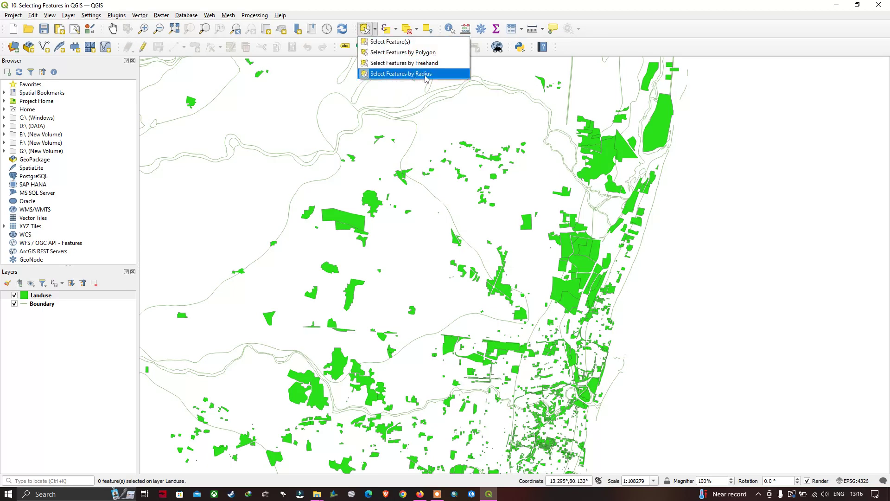
pyautogui.click(424, 74)
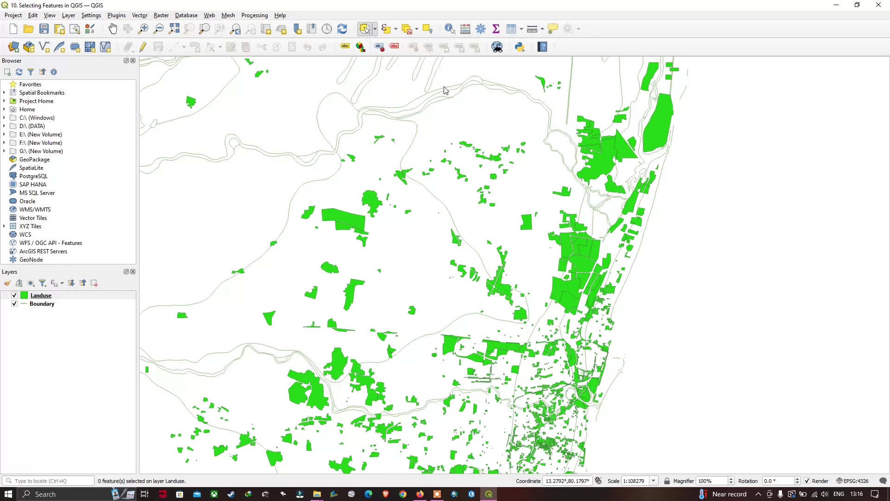
pyautogui.click(476, 227)
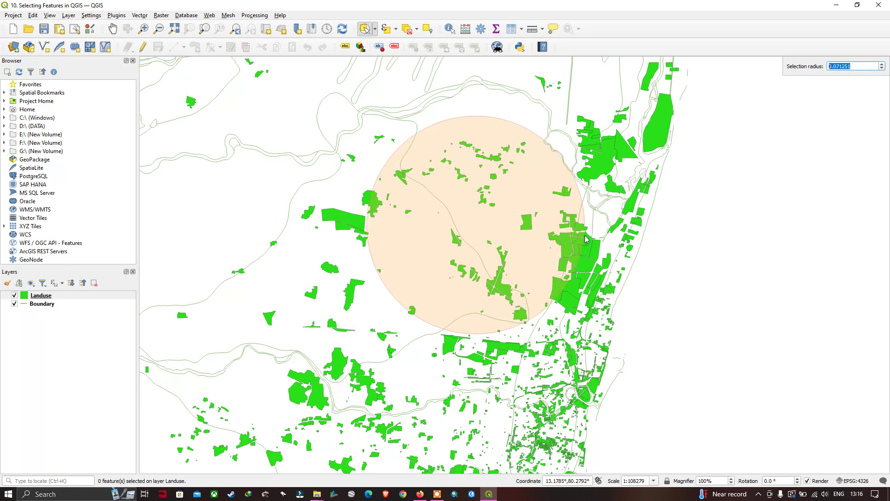
pyautogui.click(611, 248)
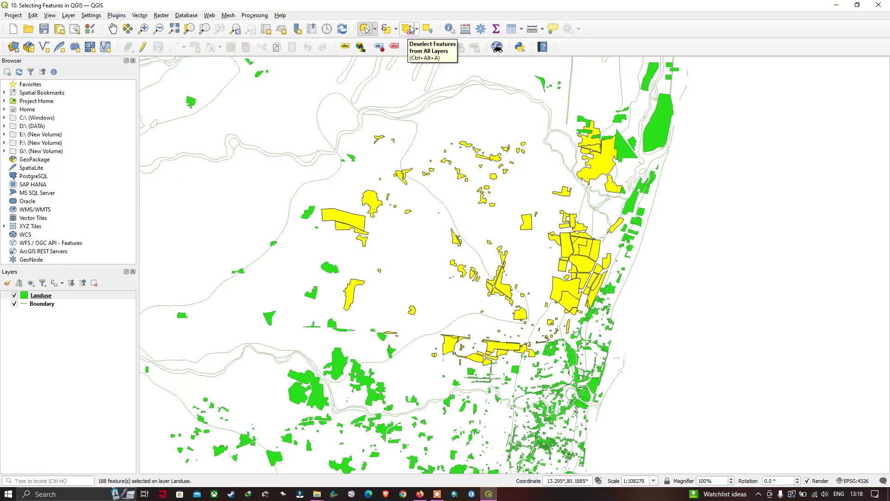
# Clear the radius selection and select only the large Central Cattle Breeding Ground polygon in the northwest with Select Feature(s).
pyautogui.click(408, 30)
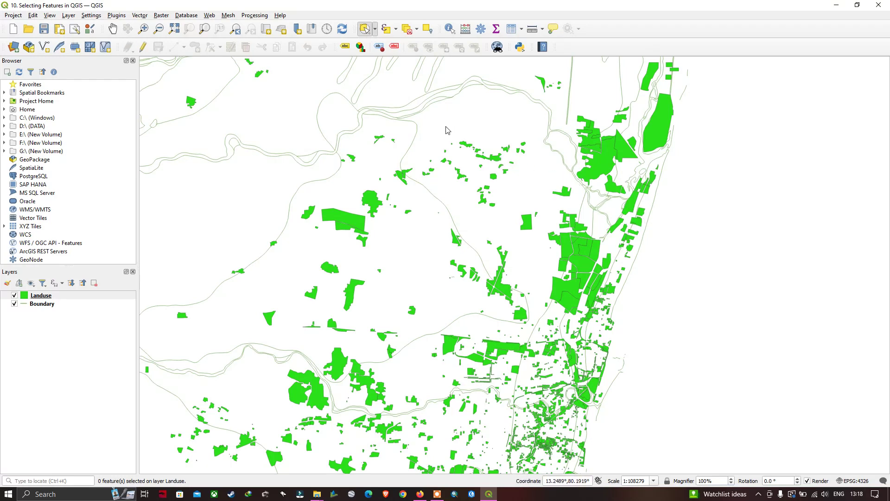
pyautogui.click(375, 29)
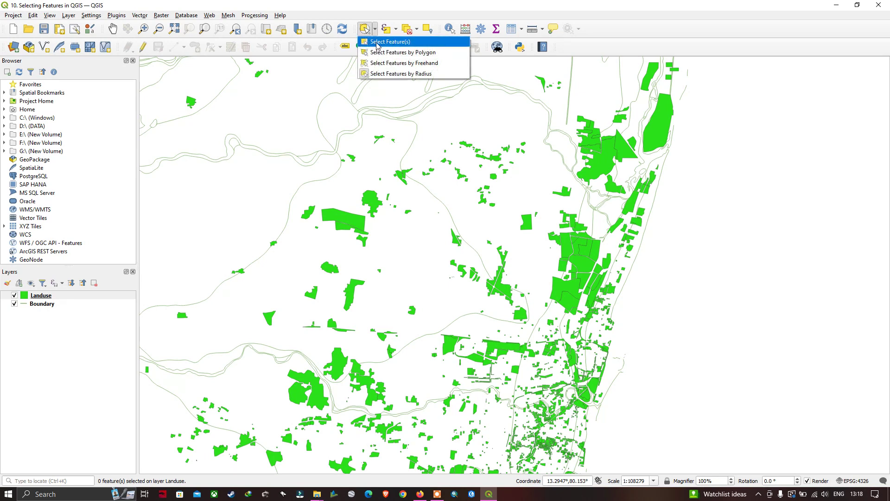
pyautogui.click(388, 42)
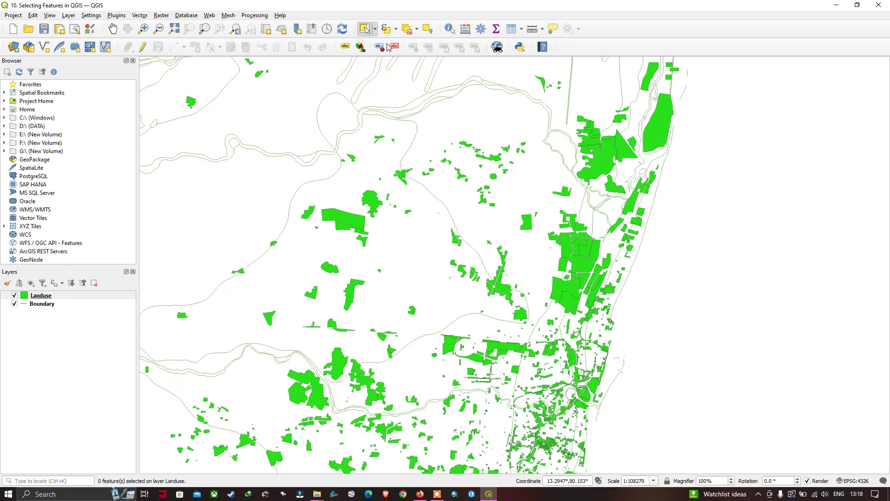
pyautogui.click(354, 218)
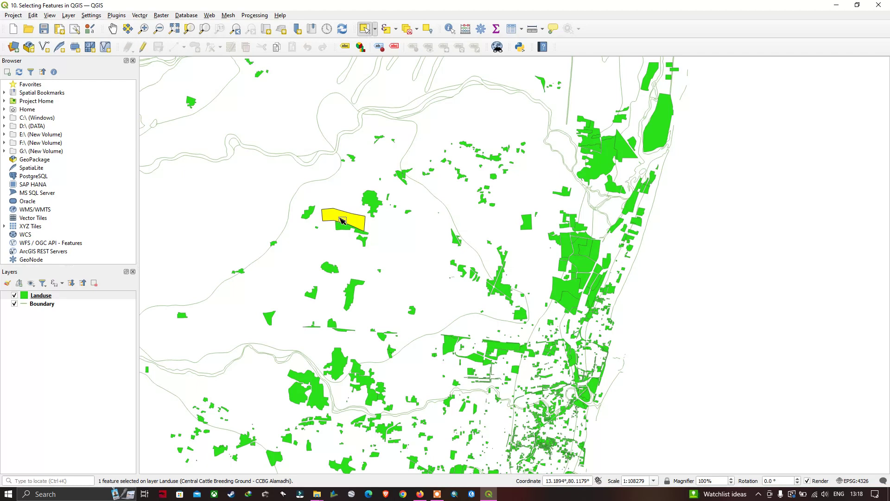
# Invert the feature selection so every Landuse feature except the Central Cattle Breeding Ground polygon is selected.
pyautogui.click(396, 30)
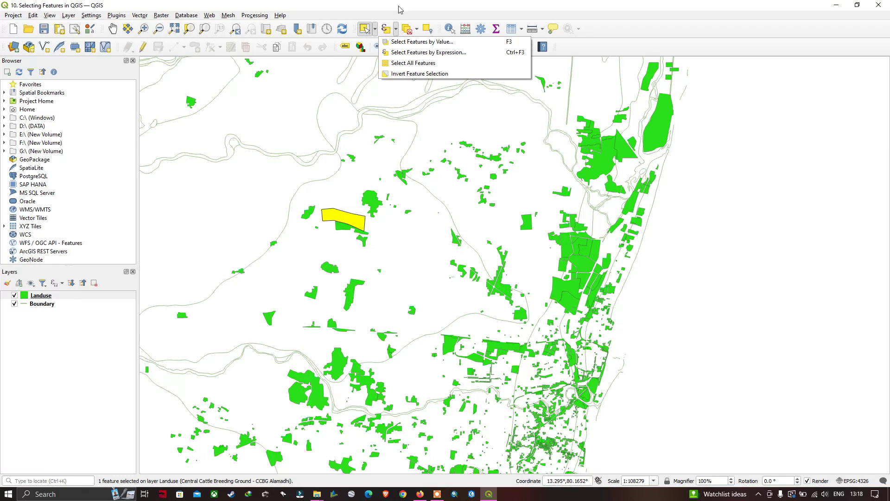
pyautogui.click(401, 9)
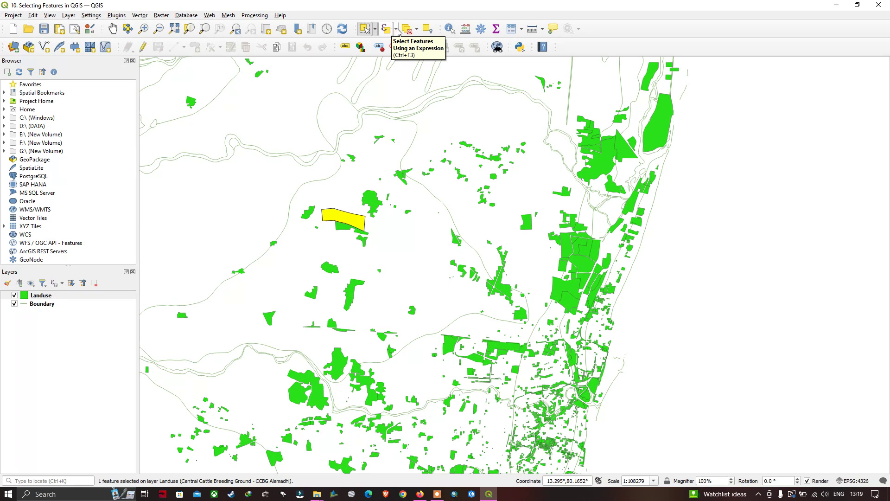
pyautogui.click(397, 31)
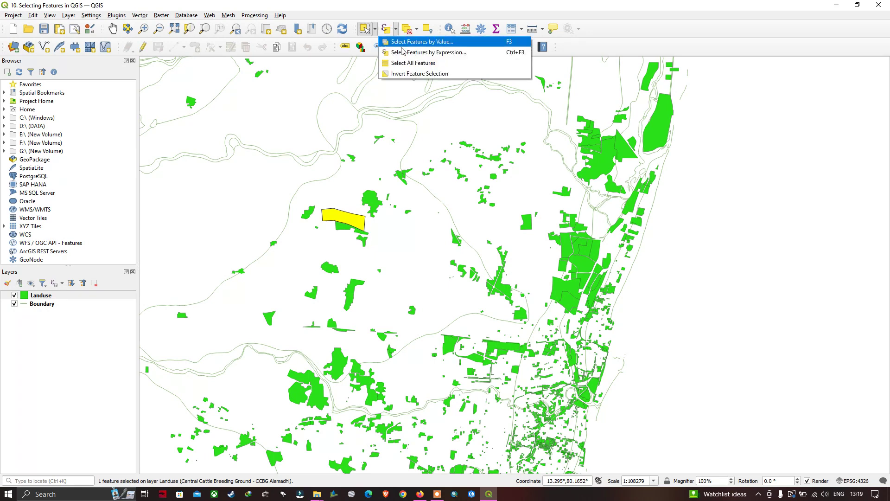
pyautogui.click(397, 76)
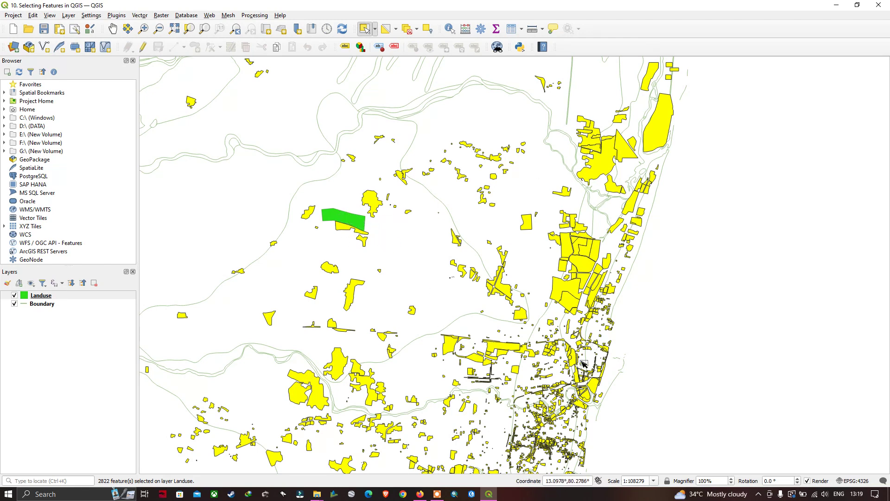
# Clear the inverted selection and select only the elongated All India Radio Station polygon.
pyautogui.click(395, 29)
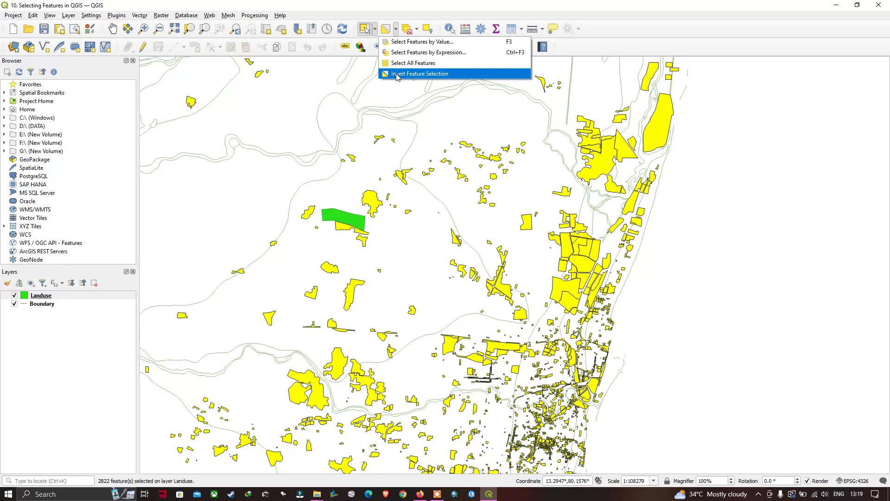
pyautogui.click(457, 83)
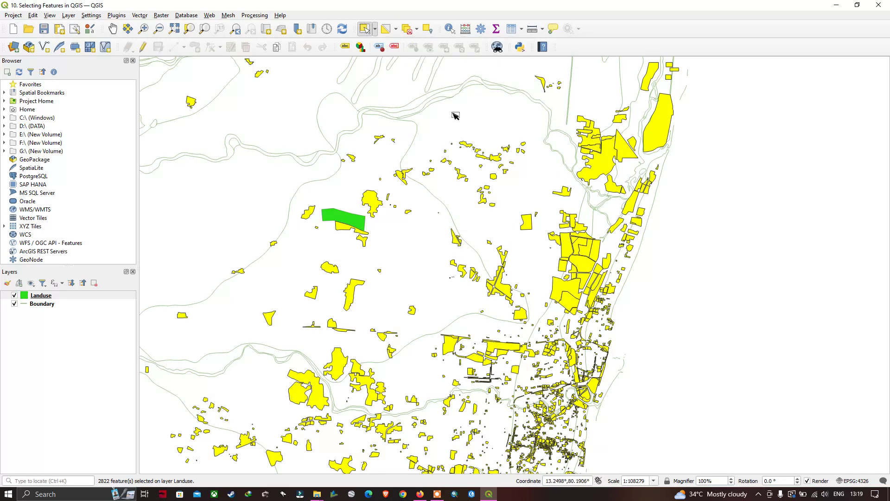
pyautogui.click(410, 30)
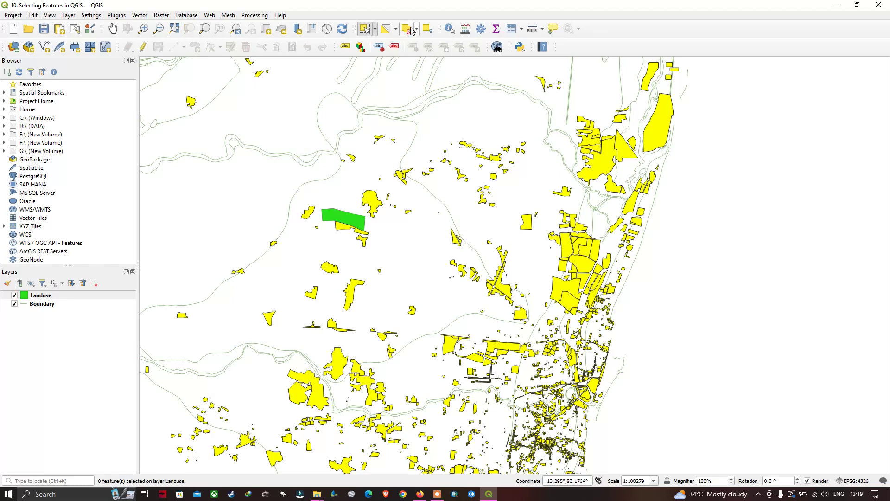
pyautogui.click(375, 29)
pyautogui.click(384, 41)
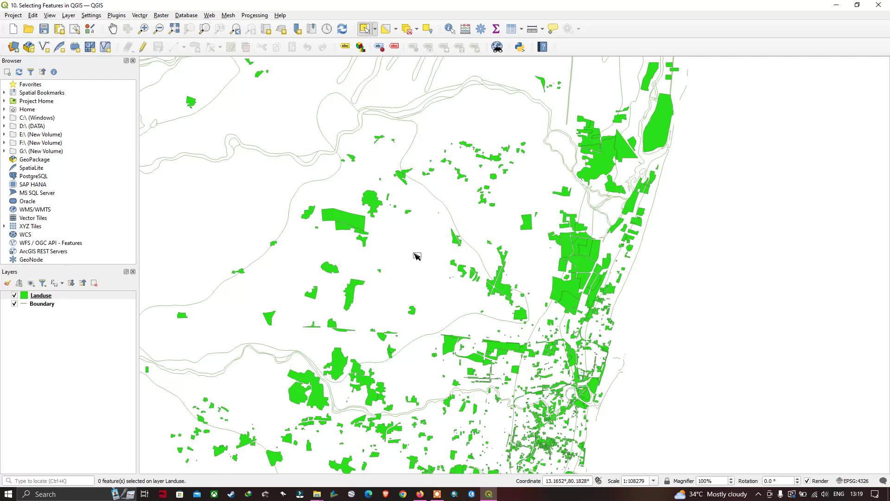
pyautogui.click(355, 297)
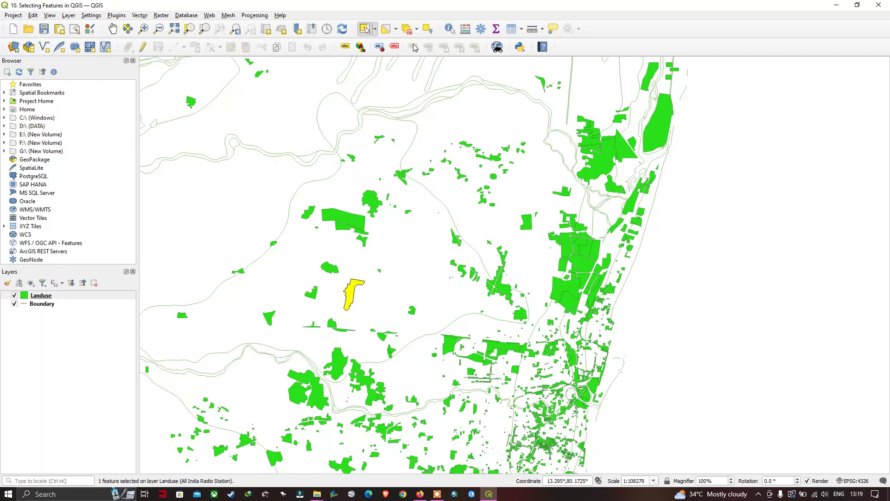
# Invert the selection around the All India Radio Station polygon, then deselect the features from all layers.
pyautogui.click(397, 30)
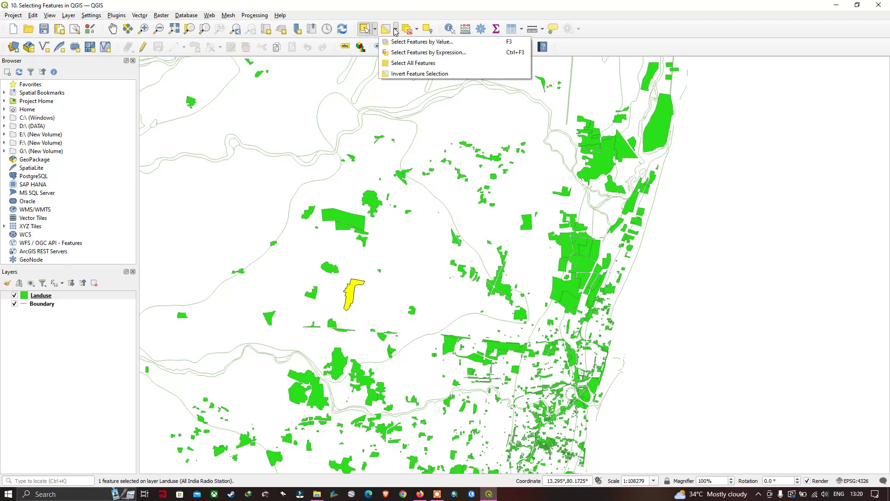
pyautogui.click(391, 28)
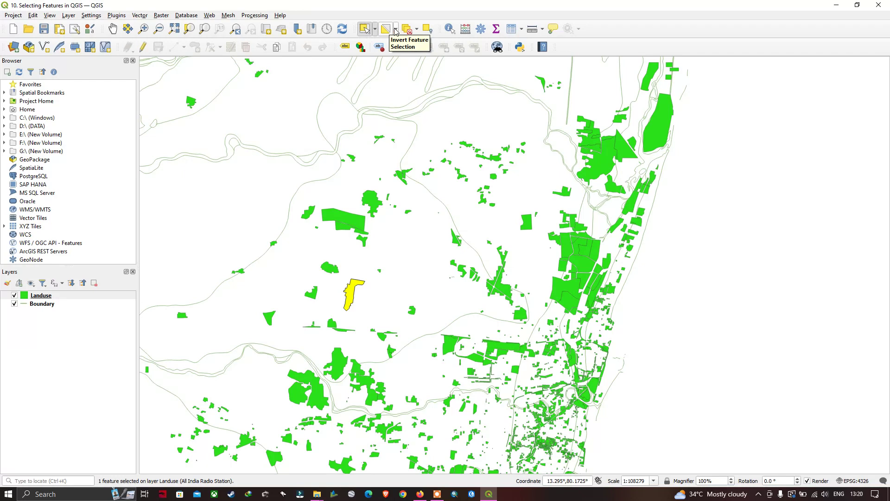
pyautogui.click(395, 29)
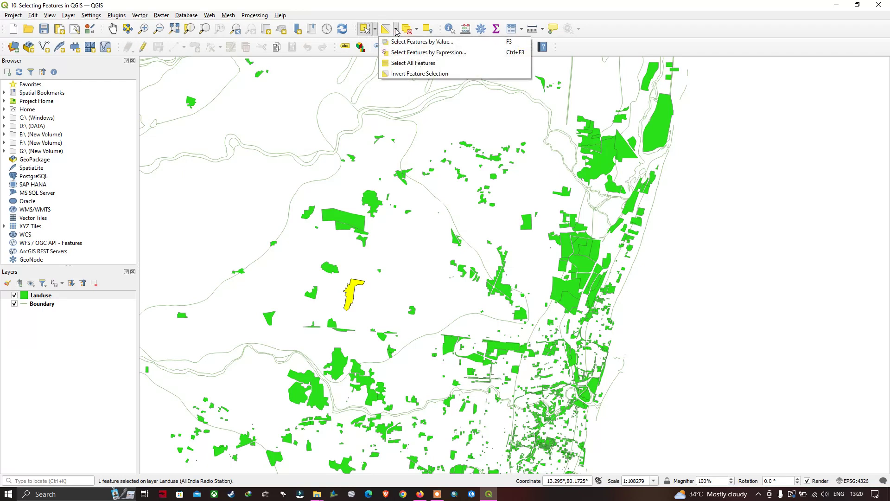
pyautogui.click(420, 74)
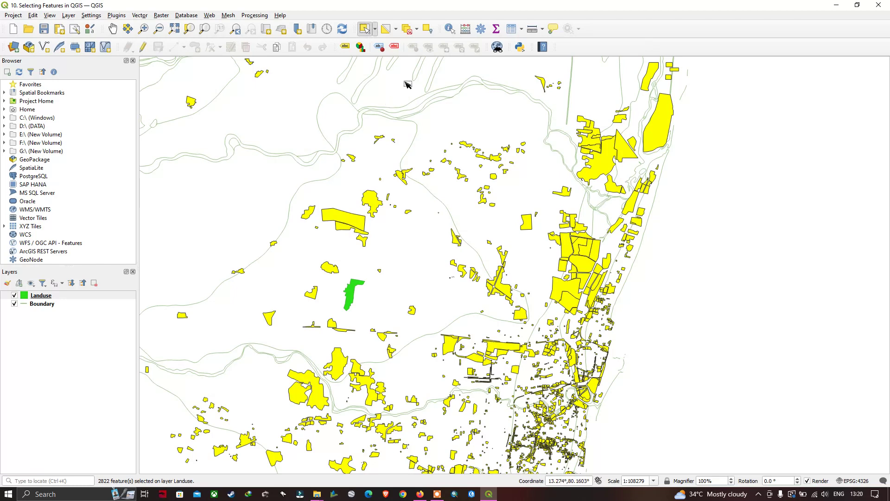
pyautogui.click(408, 29)
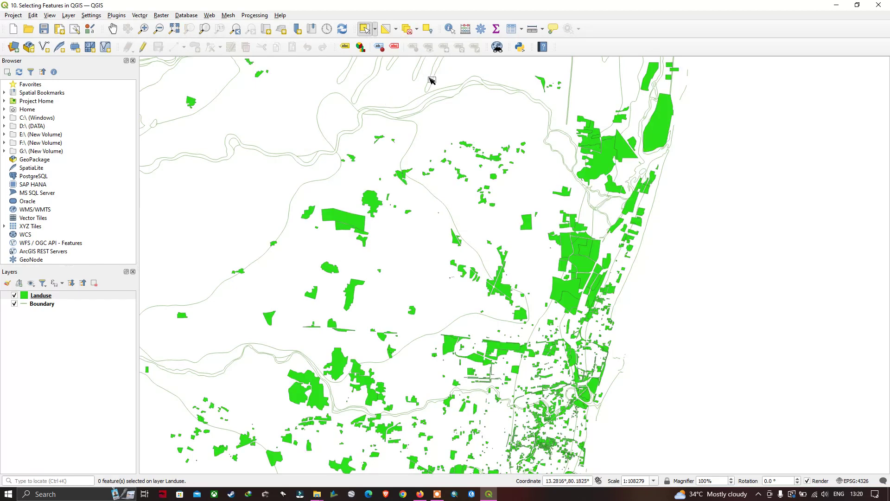
# Select all features of the Landuse layer, then deselect the features from all layers.
pyautogui.click(395, 30)
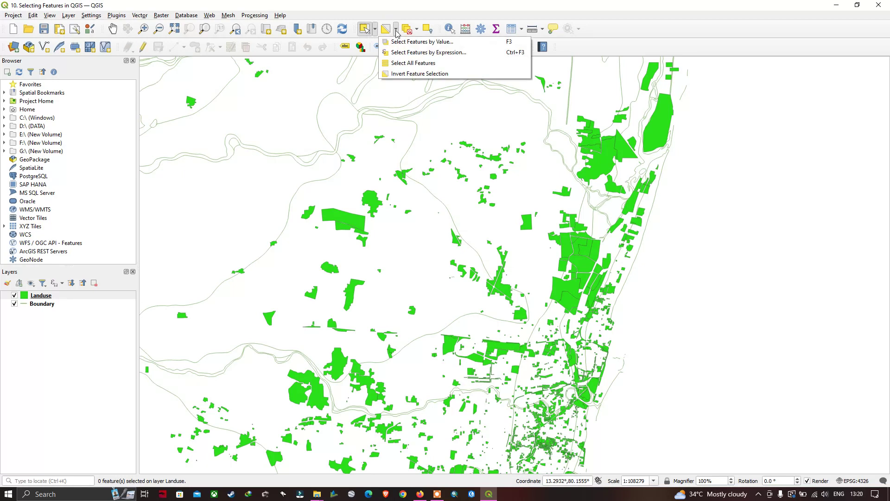
pyautogui.click(413, 65)
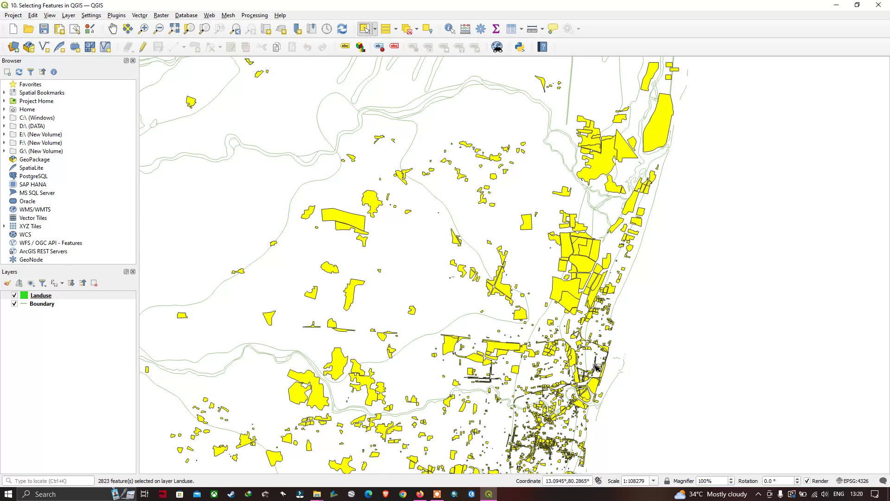
pyautogui.scroll(-1, 614, 316)
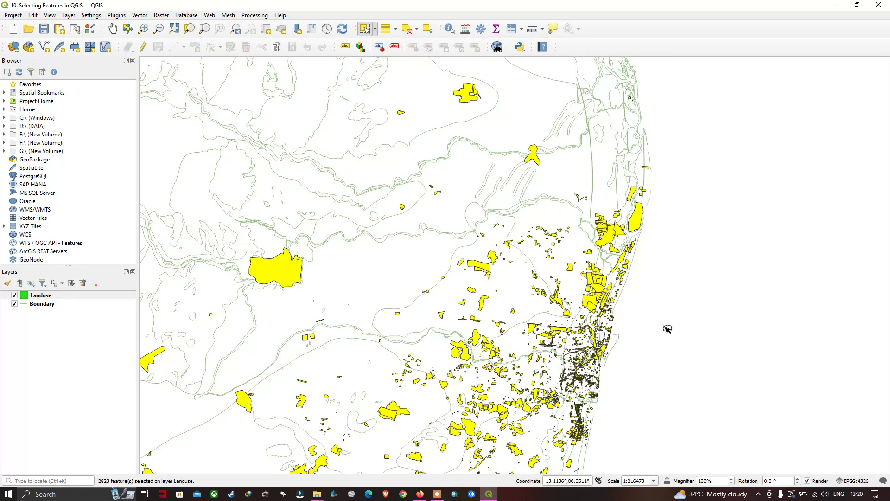
pyautogui.moveTo(666, 327); pyautogui.dragTo(650, 284)
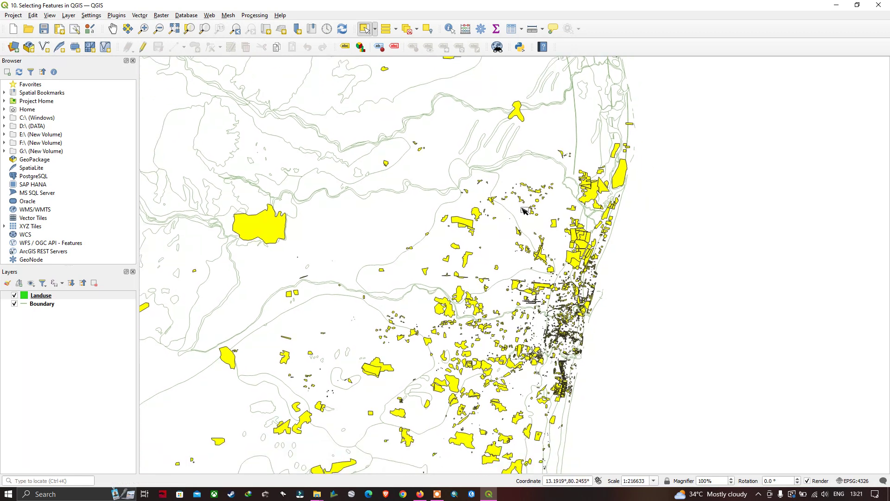
pyautogui.click(410, 31)
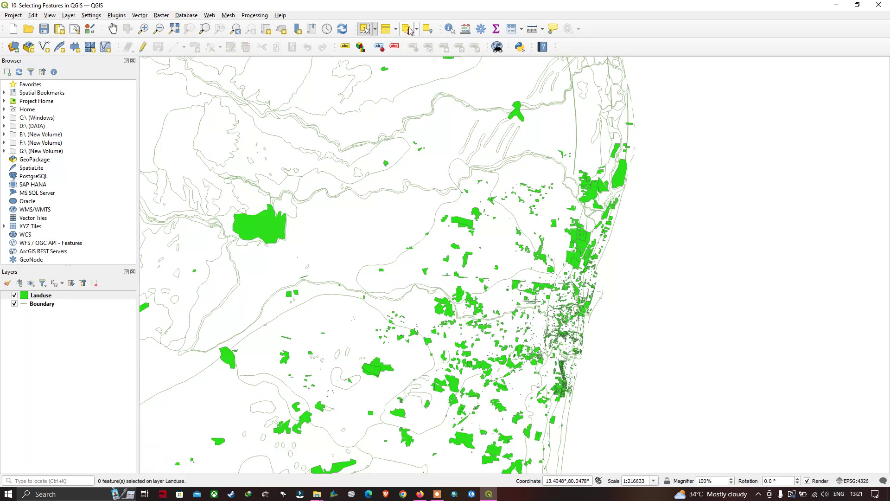
# Examine the fields and TYPE values in the Landuse layer's attribute table, then close the table.
pyautogui.click(397, 30)
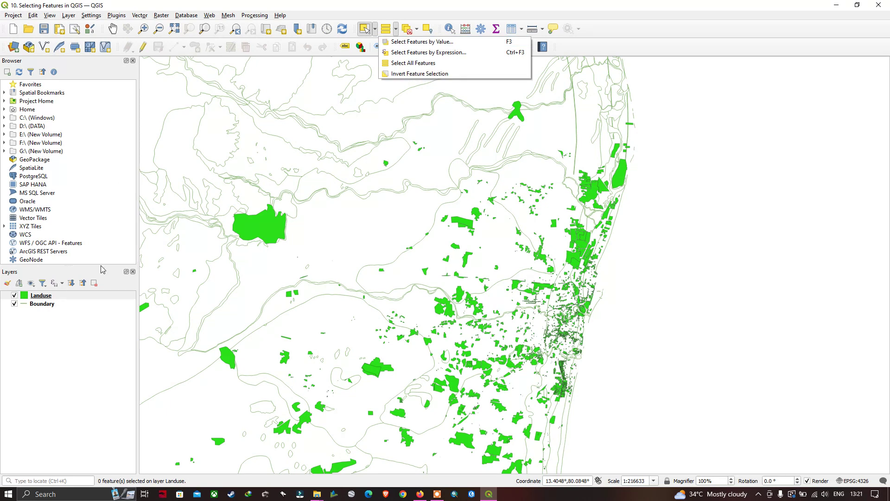
pyautogui.click(45, 299)
pyautogui.rightClick(42, 297)
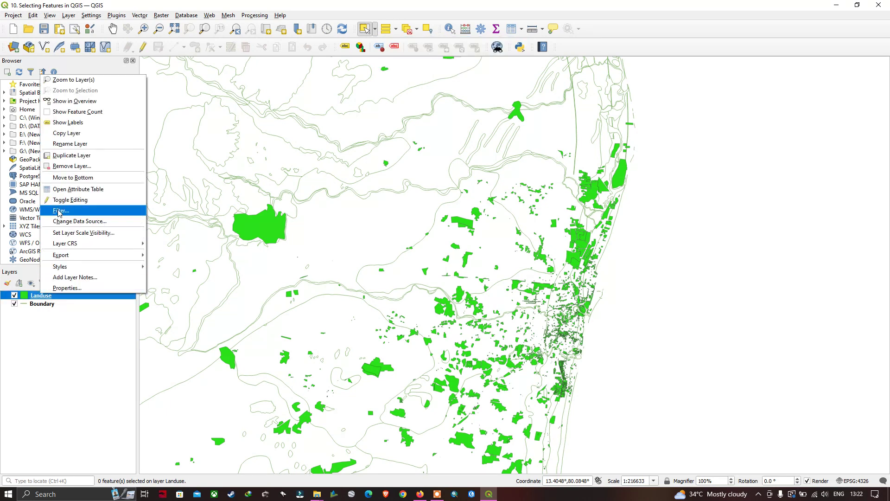
pyautogui.click(72, 190)
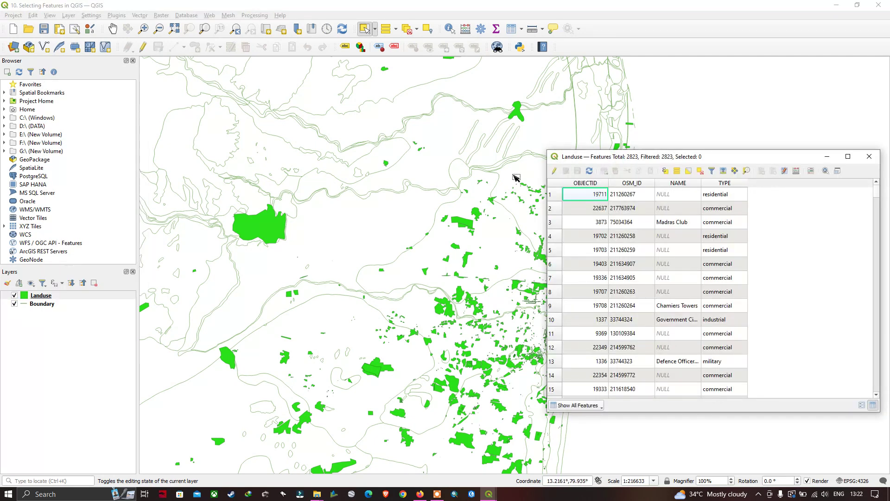
pyautogui.moveTo(729, 159); pyautogui.dragTo(600, 155)
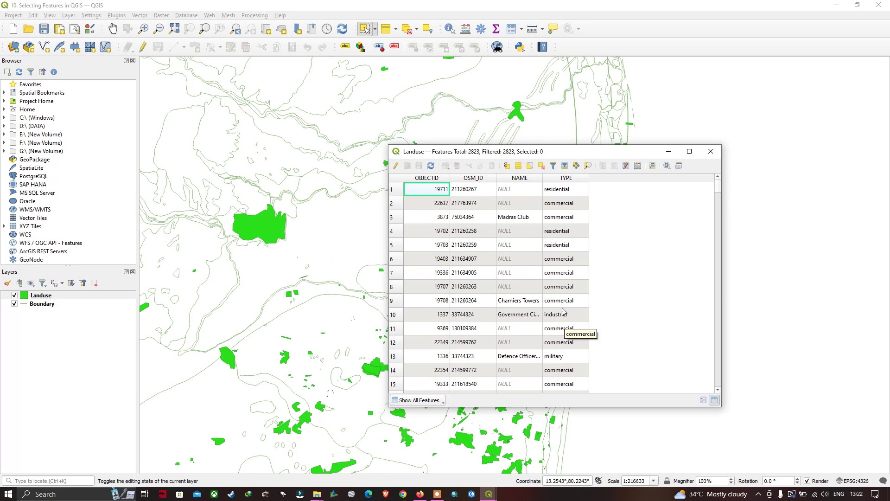
pyautogui.scroll(-9, 564, 309)
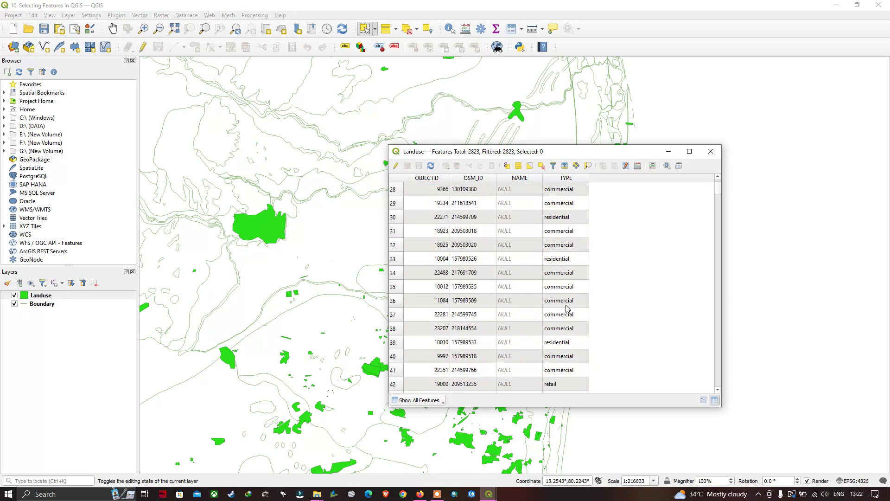
pyautogui.scroll(-2, 566, 289)
pyautogui.scroll(-3, 561, 332)
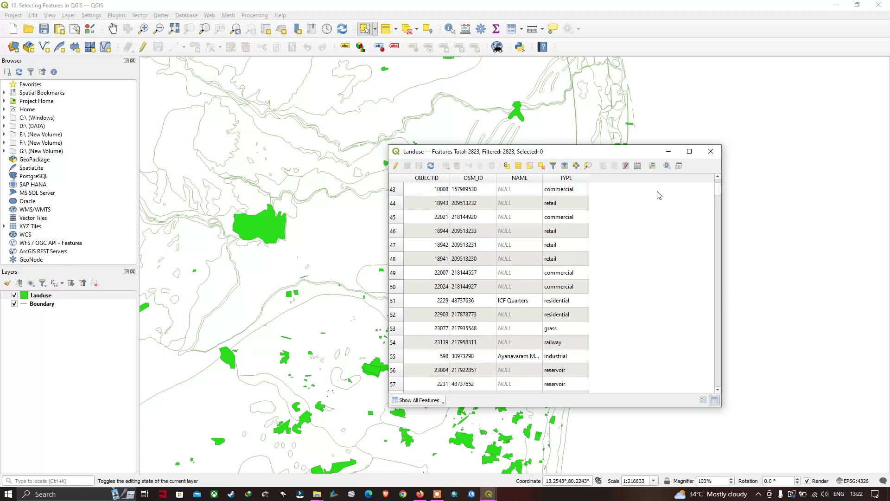
pyautogui.click(711, 153)
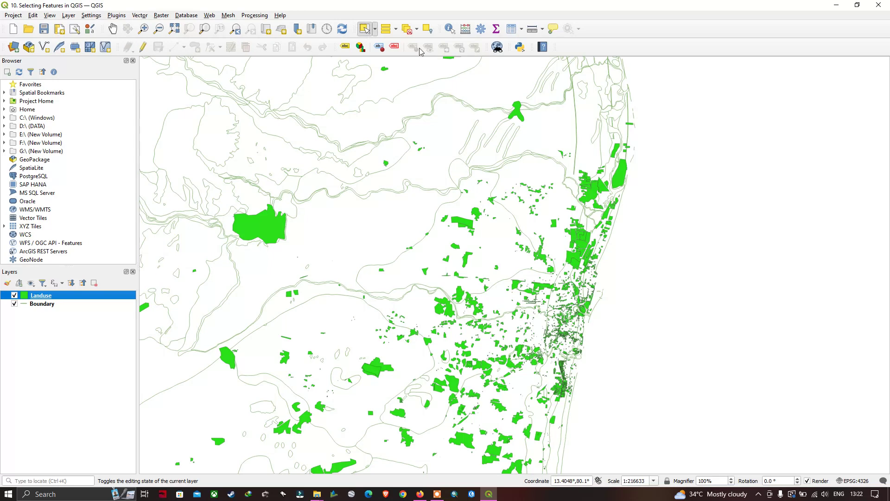
# Use Select Features by Value to select the Landuse features whose OBJECTID is less than 5000.
pyautogui.click(397, 29)
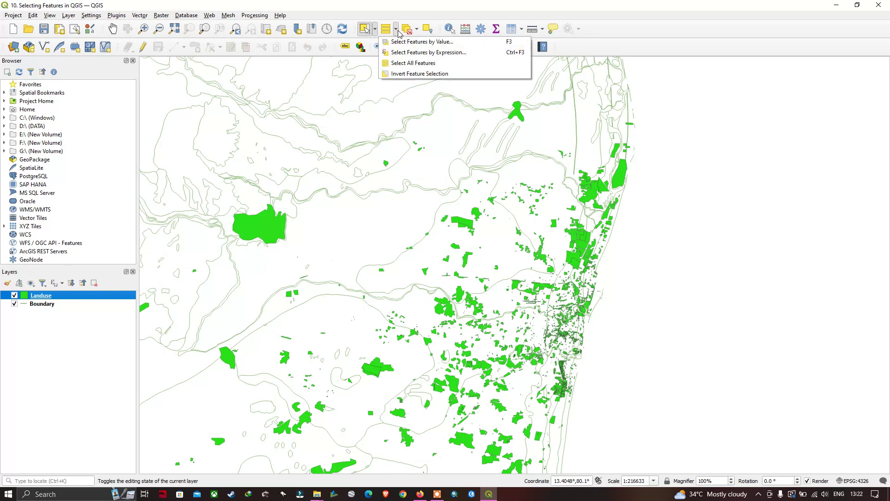
pyautogui.click(405, 42)
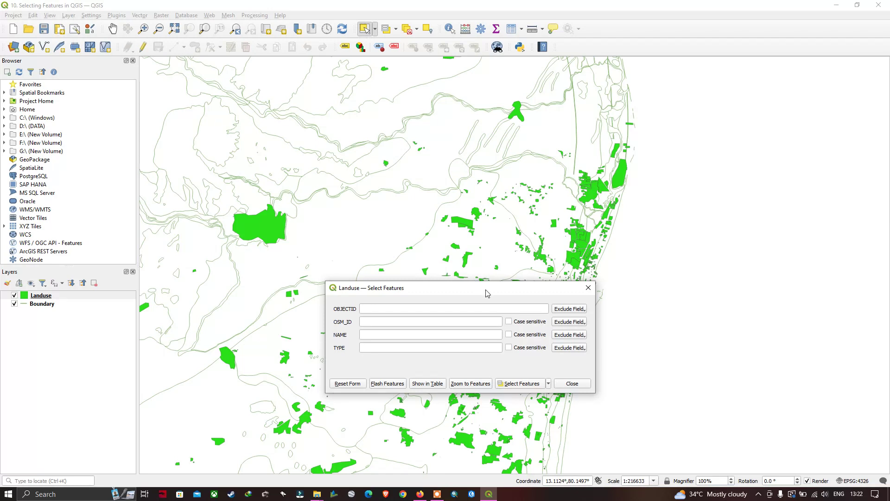
pyautogui.moveTo(487, 293); pyautogui.dragTo(483, 201)
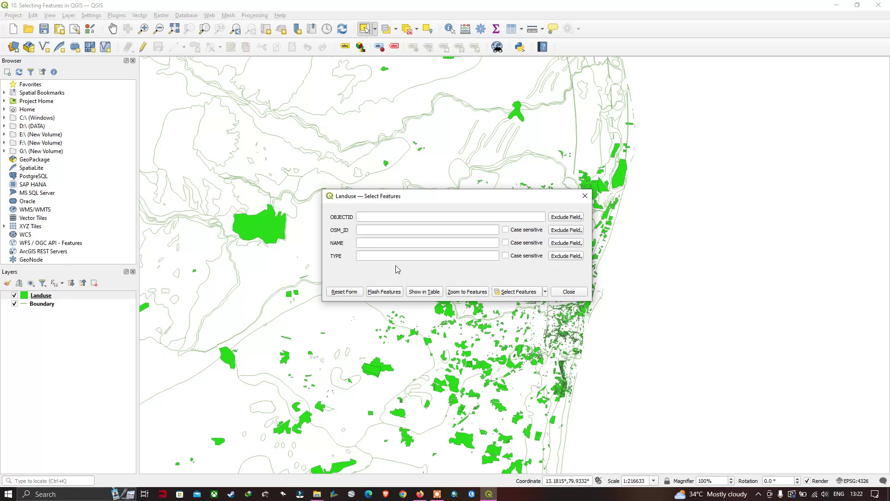
pyautogui.click(569, 220)
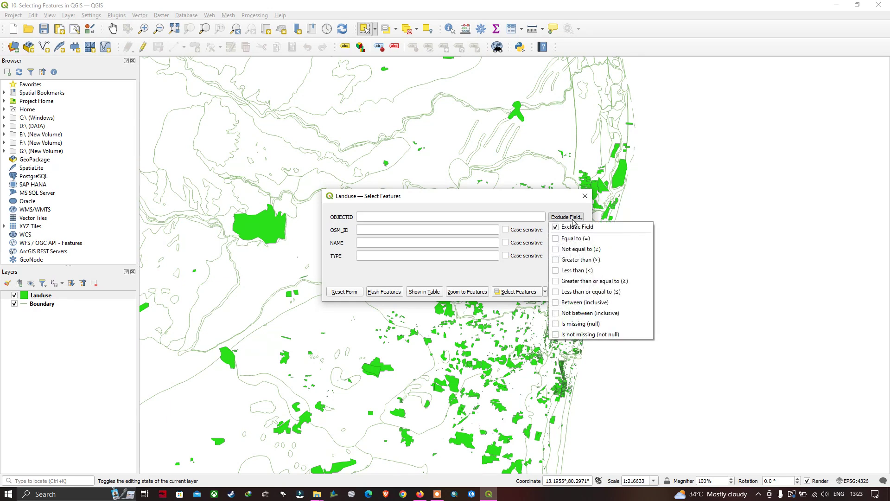
pyautogui.click(580, 271)
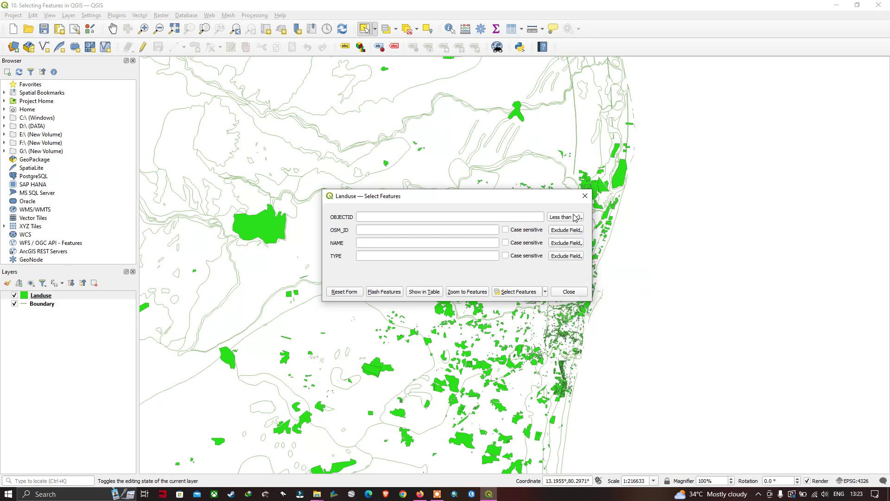
pyautogui.click(364, 216)
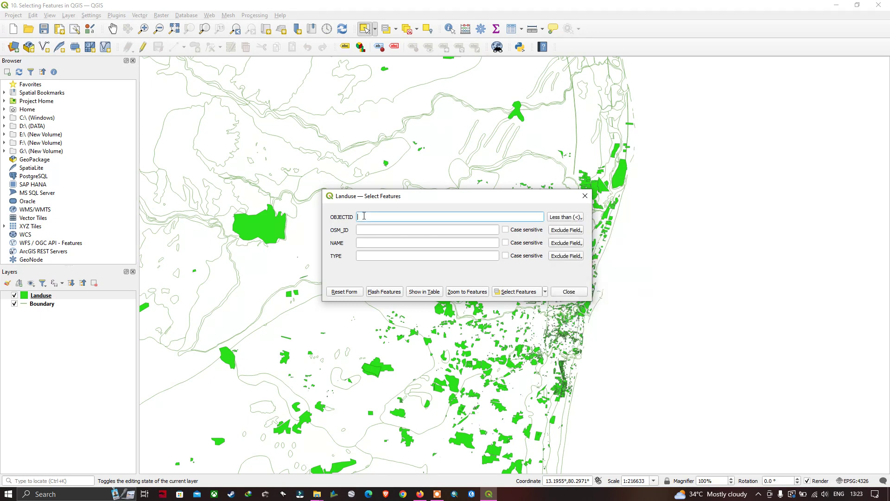
pyautogui.write('5000')
pyautogui.click(518, 292)
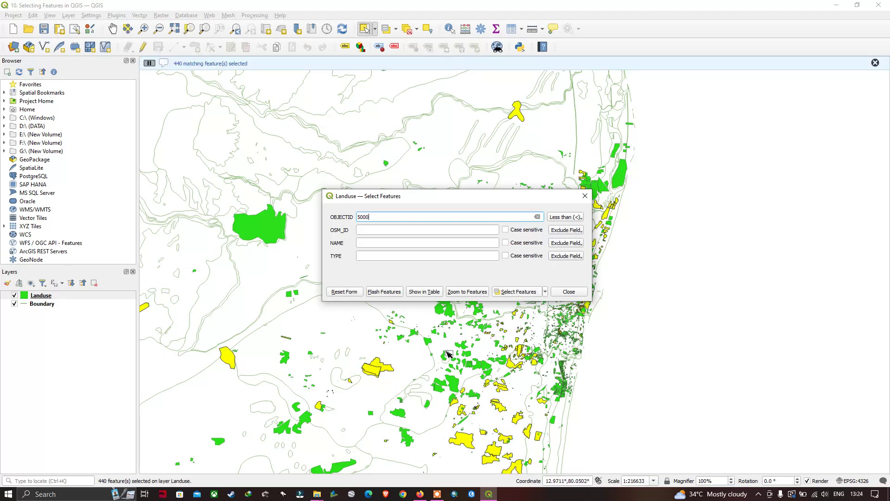
pyautogui.moveTo(500, 200); pyautogui.dragTo(878, 229)
pyautogui.moveTo(692, 357); pyautogui.dragTo(610, 270)
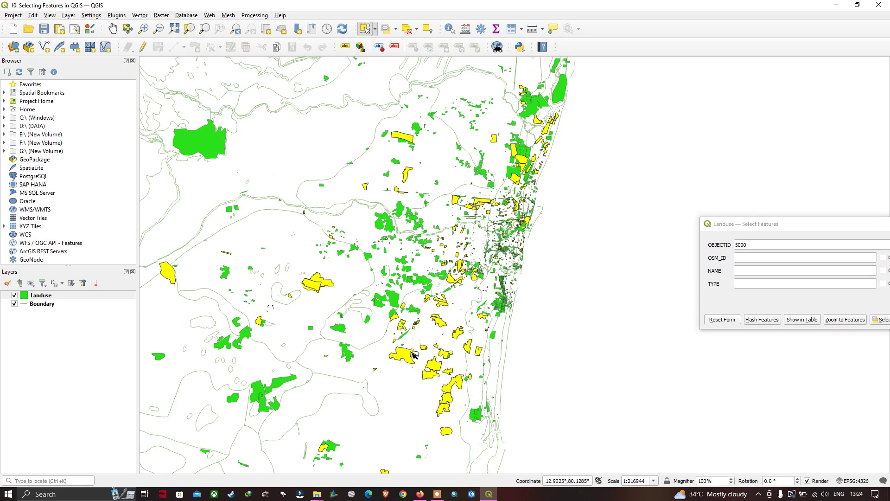
# Change the OBJECTID condition to Greater than (>) 5000 and select the matching Landuse features.
pyautogui.click(808, 225)
pyautogui.moveTo(808, 224); pyautogui.dragTo(457, 217)
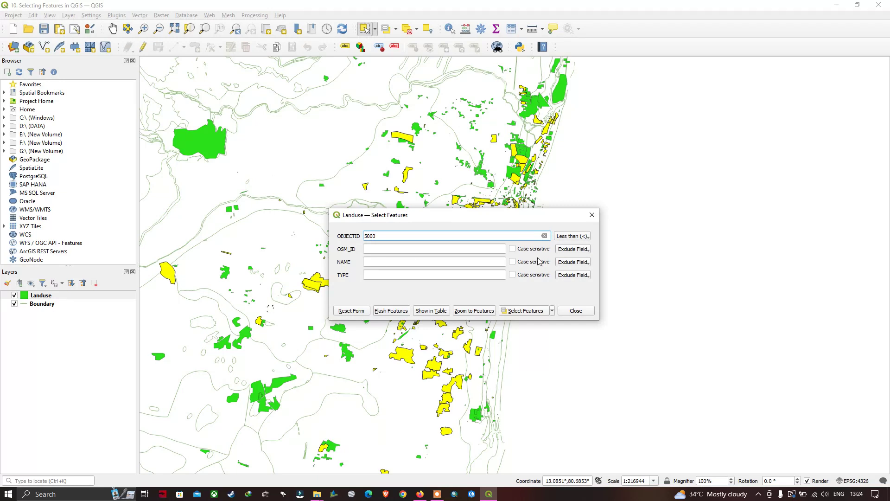
pyautogui.click(574, 237)
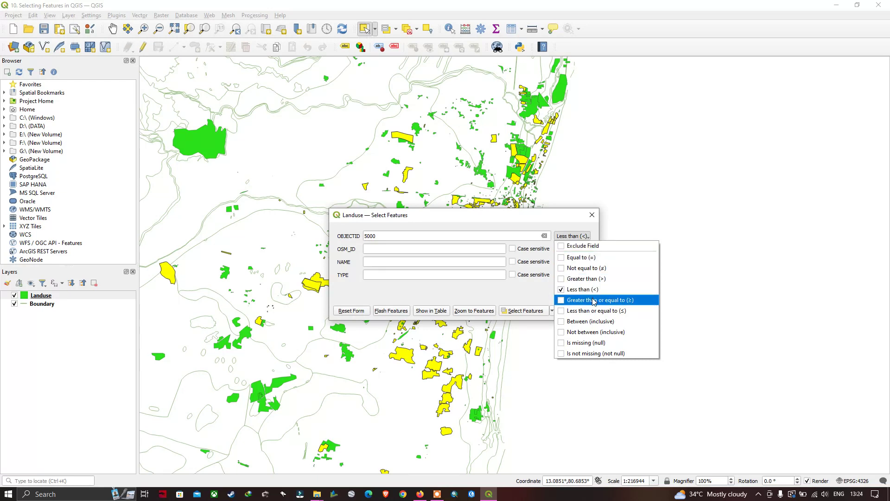
pyautogui.click(590, 280)
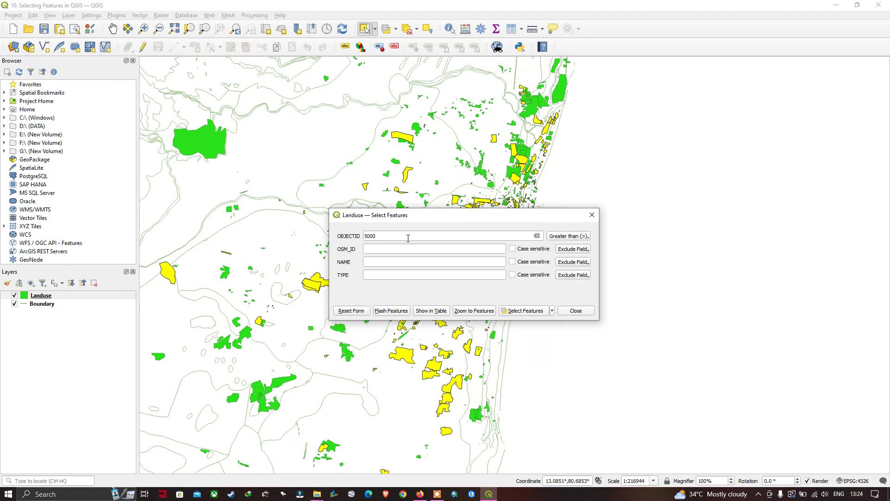
pyautogui.click(527, 311)
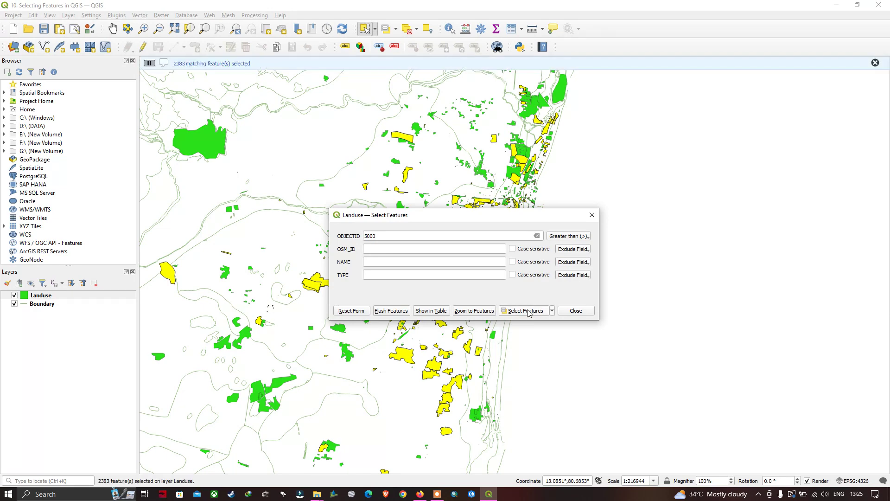
pyautogui.moveTo(496, 217); pyautogui.dragTo(666, 232)
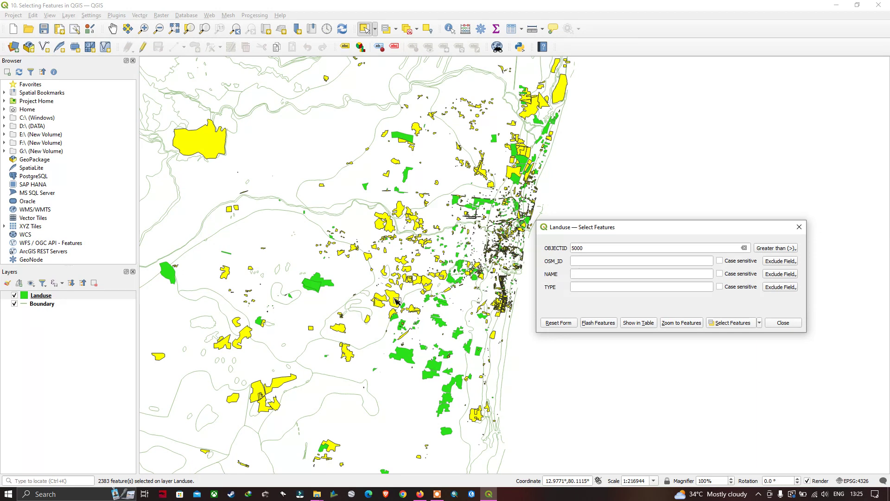
pyautogui.moveTo(684, 232); pyautogui.dragTo(467, 175)
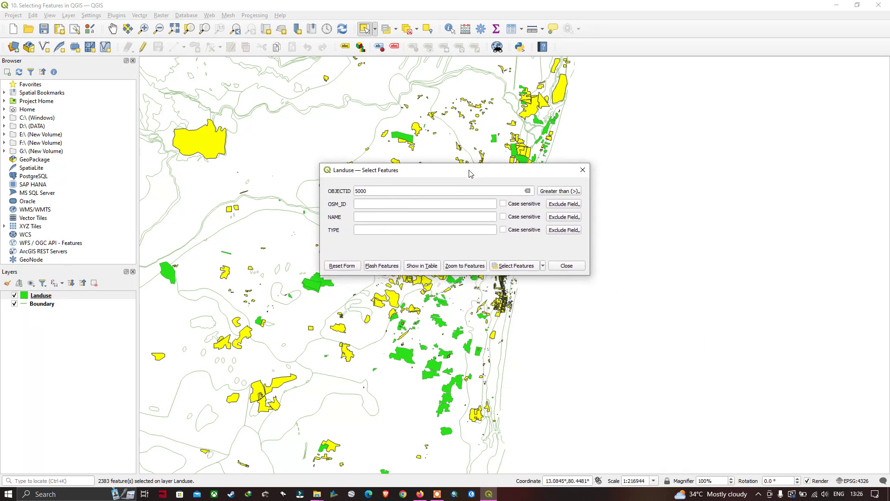
pyautogui.click(561, 191)
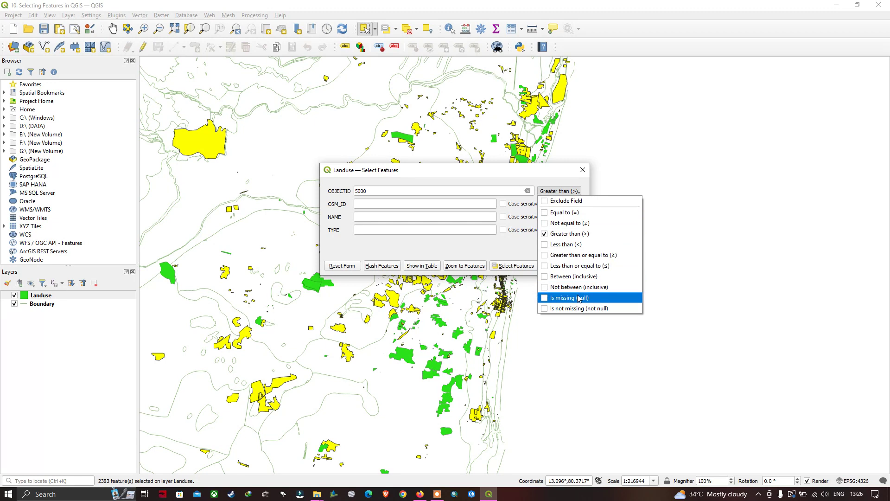
pyautogui.click(531, 175)
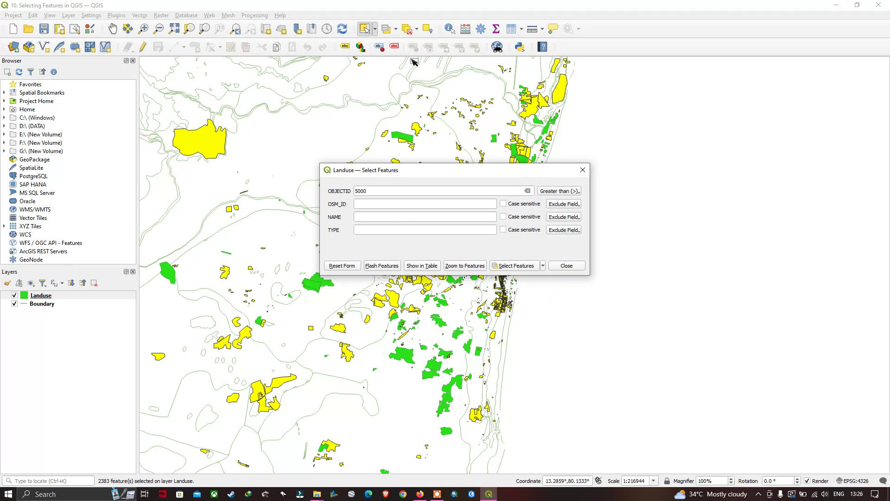
# Set up Select by Expression for Landuse: insert the OBJECTID field into the expression and list all its unique values.
pyautogui.click(396, 31)
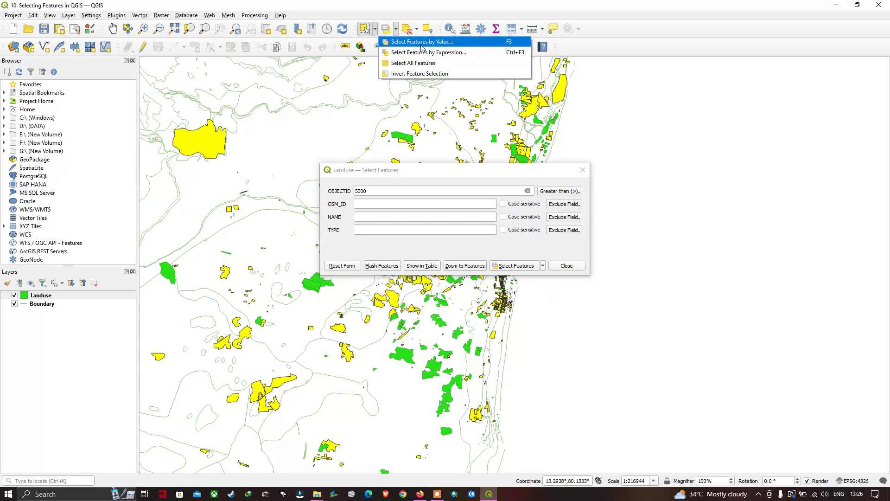
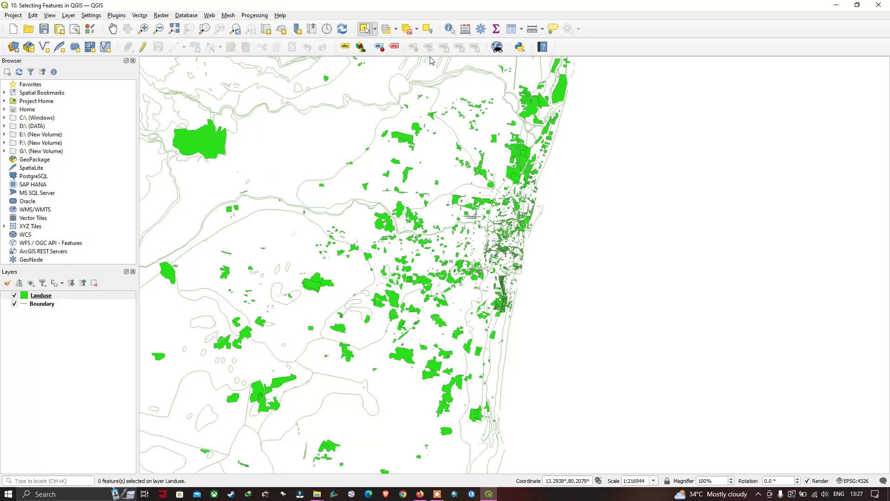
pyautogui.moveTo(345, 154); pyautogui.dragTo(532, 154)
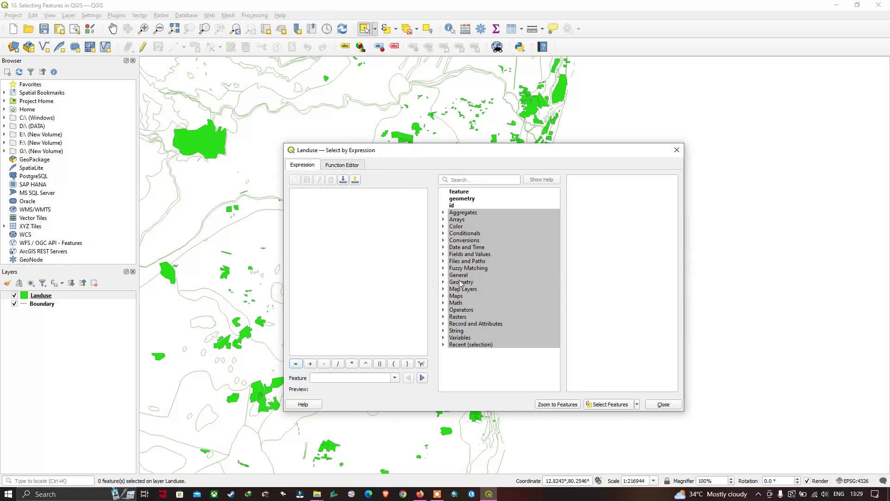
pyautogui.click(444, 254)
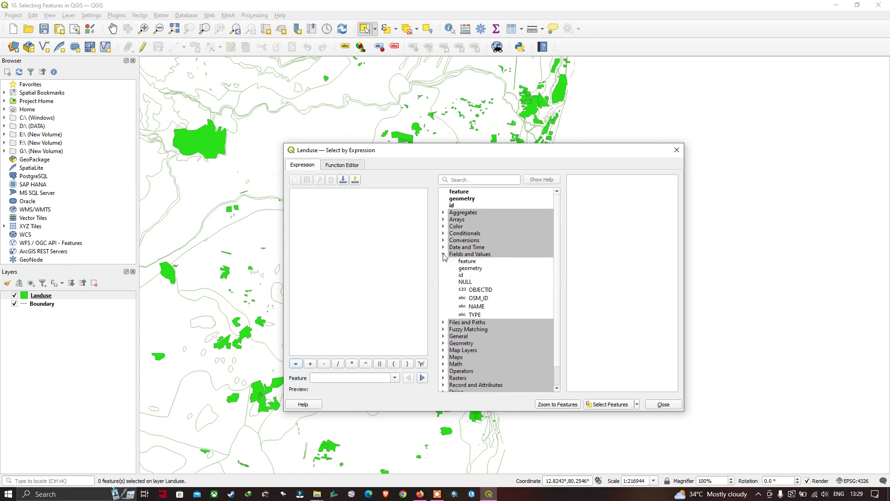
pyautogui.click(484, 292)
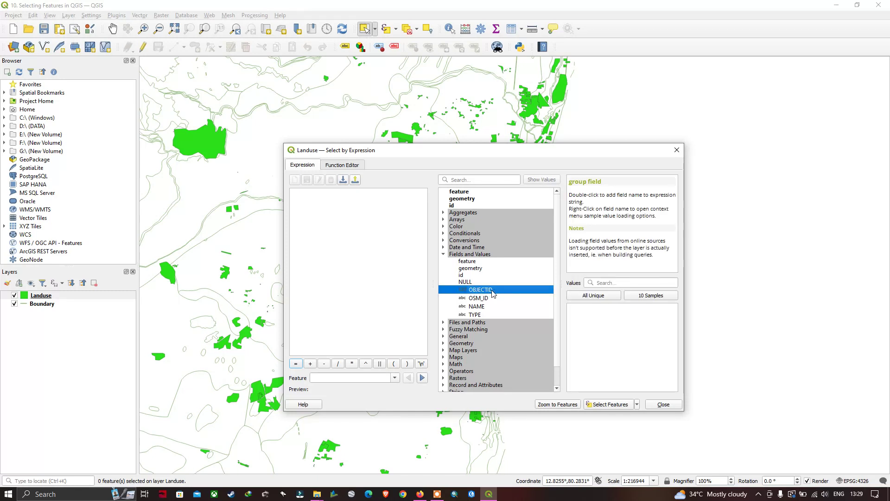
pyautogui.doubleClick(487, 290)
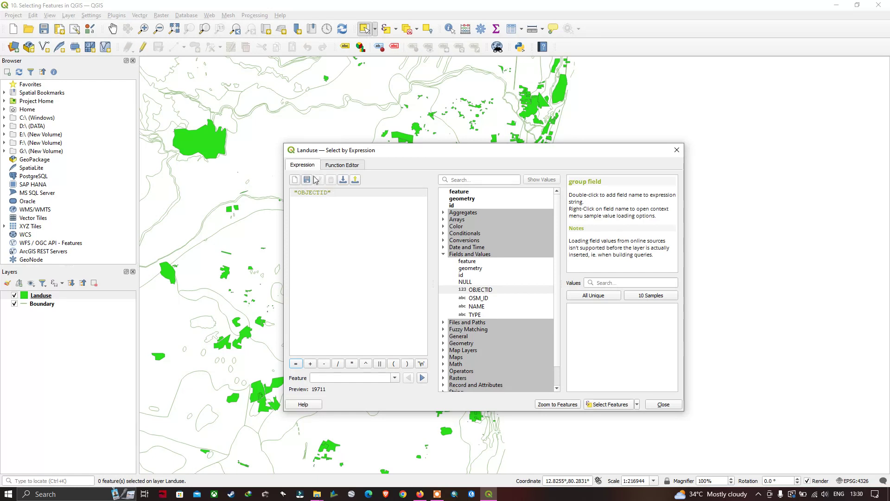
pyautogui.click(599, 296)
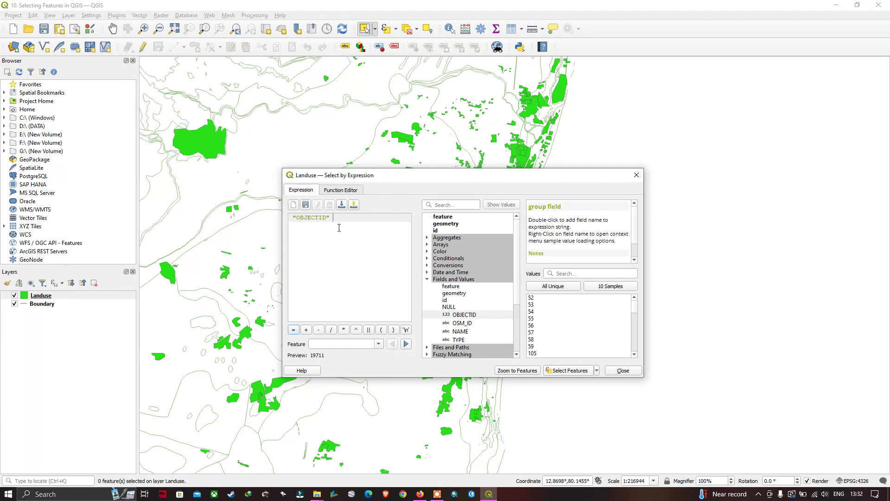
# Complete the expression as "OBJECTID" <5000 and select the matching Landuse features.
pyautogui.write('<')
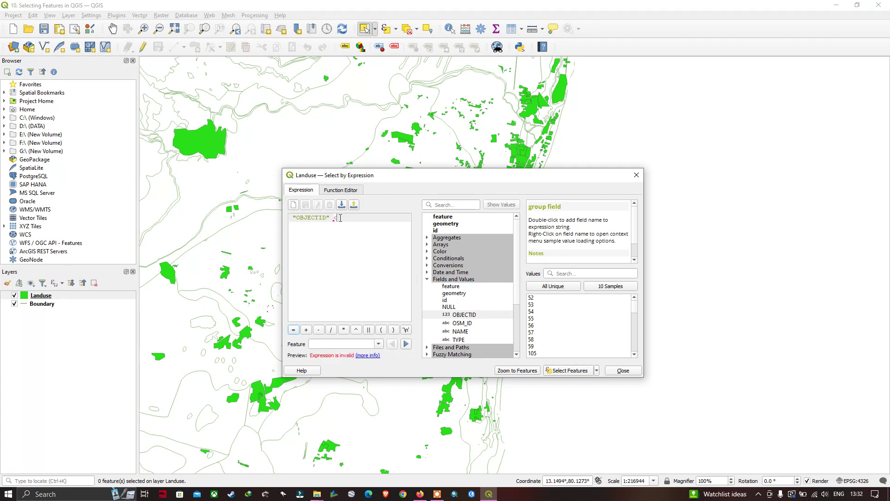
pyautogui.moveTo(339, 218)
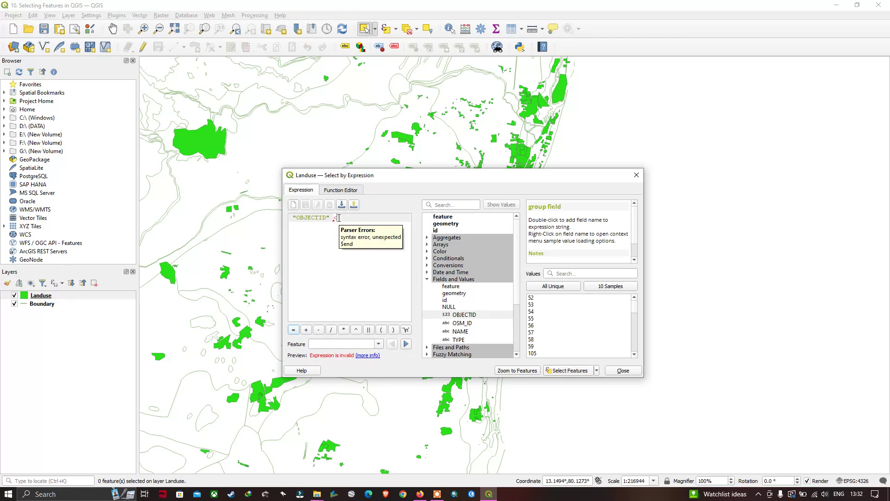
pyautogui.write('3')
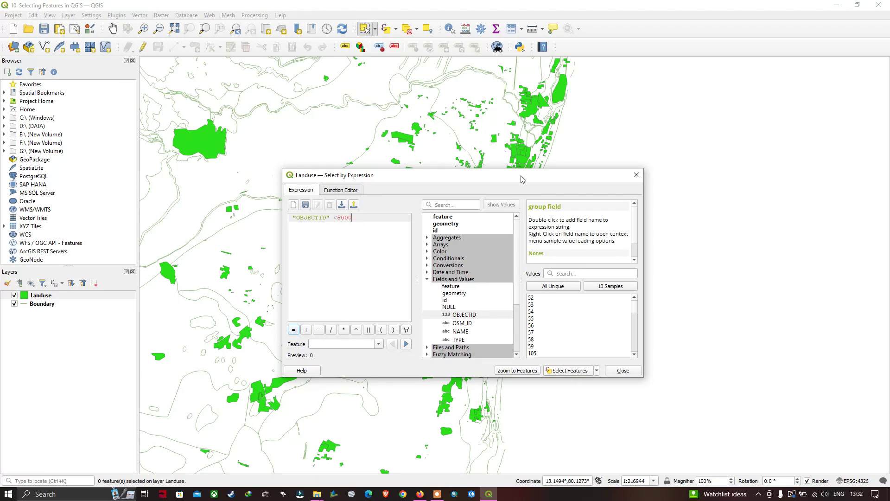
pyautogui.moveTo(524, 182); pyautogui.dragTo(801, 134)
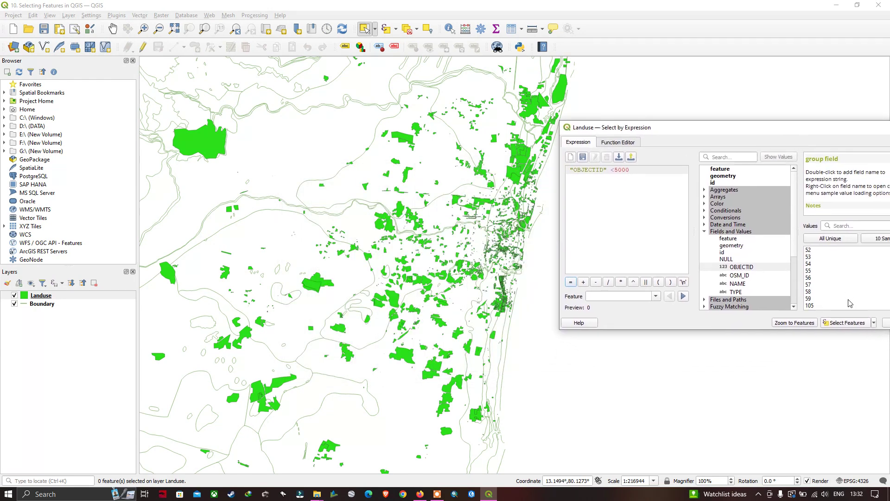
pyautogui.click(837, 324)
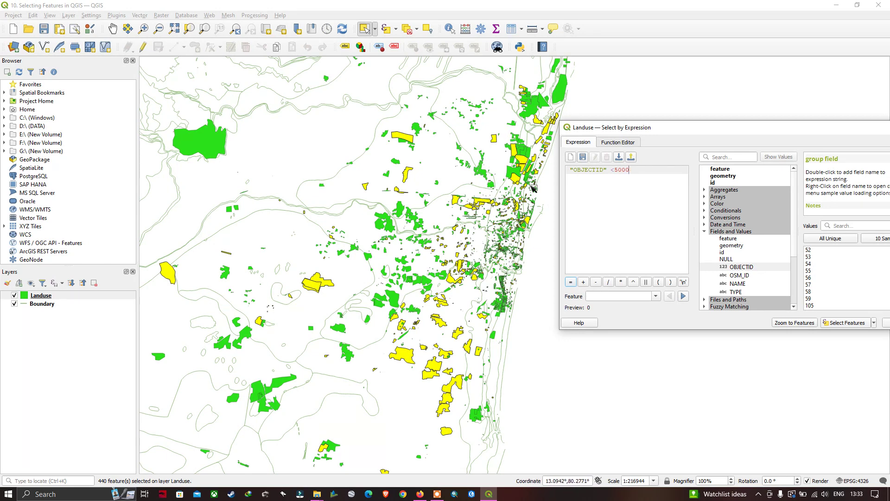
pyautogui.moveTo(667, 128); pyautogui.dragTo(624, 147)
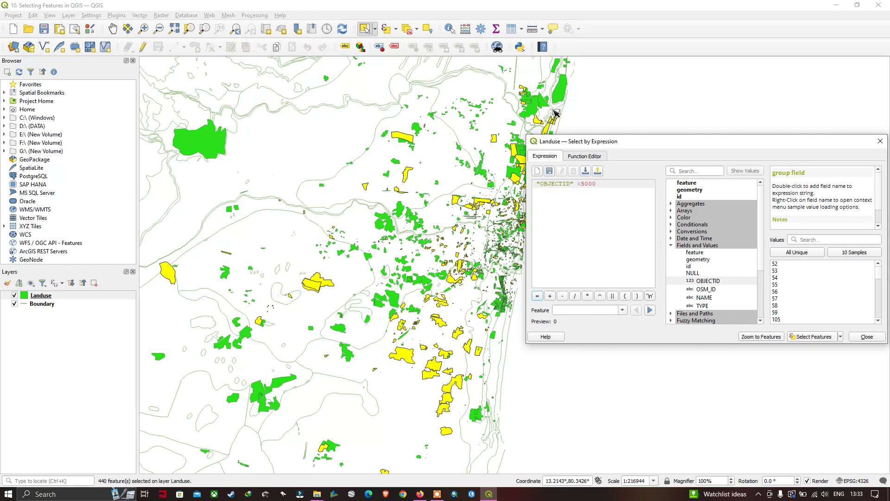
# Change the expression to "OBJECTID" <20000, select the matching Landuse features, and close the Select by Expression dialog.
pyautogui.click(395, 29)
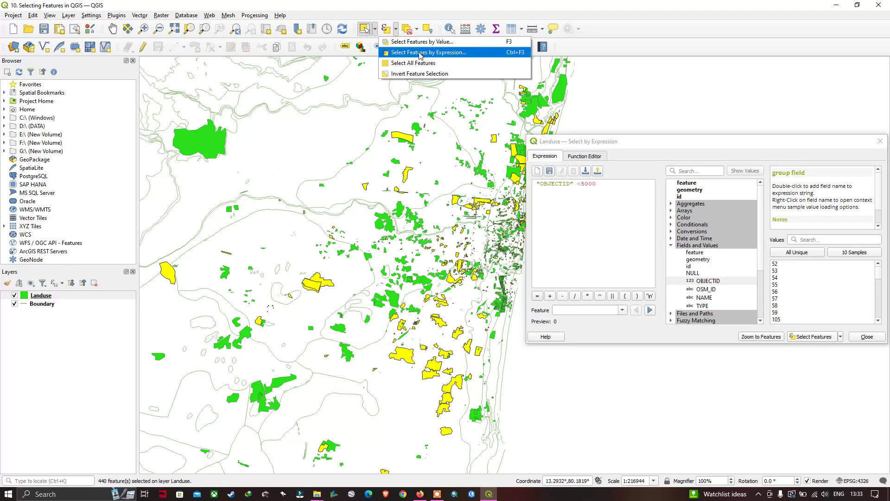
pyautogui.click(610, 143)
pyautogui.moveTo(610, 143); pyautogui.dragTo(484, 179)
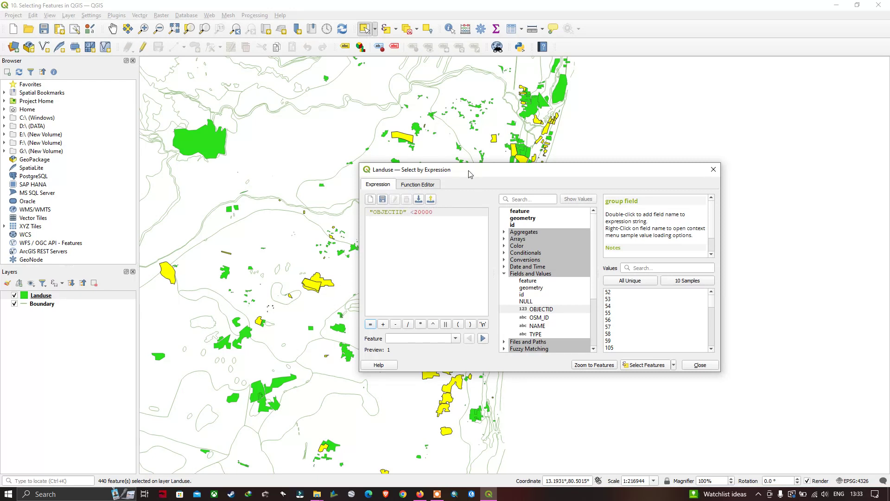
pyautogui.moveTo(498, 172); pyautogui.dragTo(505, 146)
pyautogui.click(674, 330)
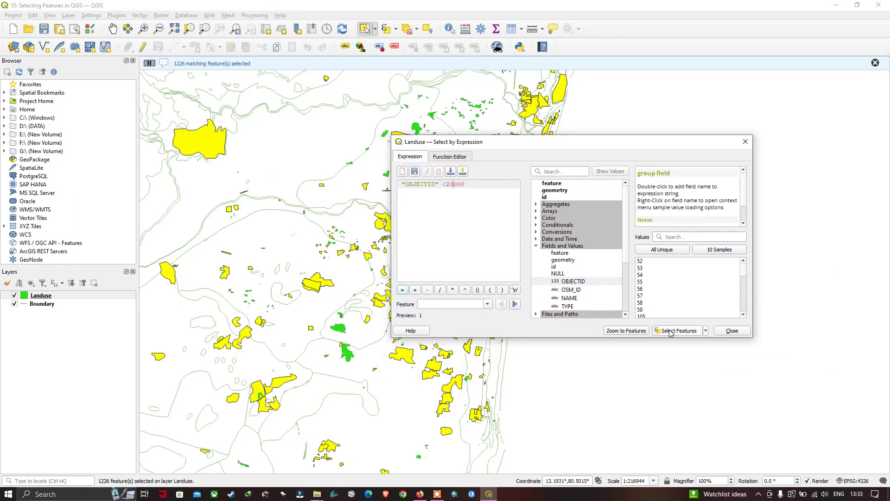
pyautogui.moveTo(552, 145); pyautogui.dragTo(710, 169)
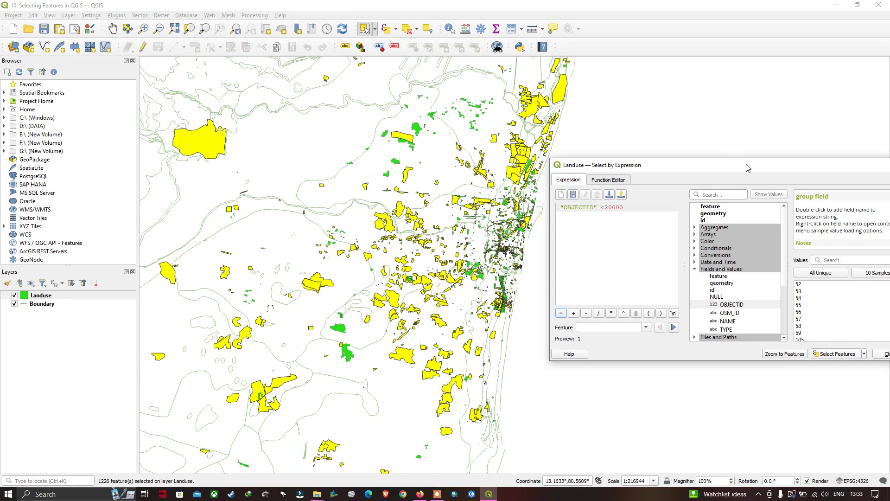
pyautogui.moveTo(746, 167); pyautogui.dragTo(557, 152)
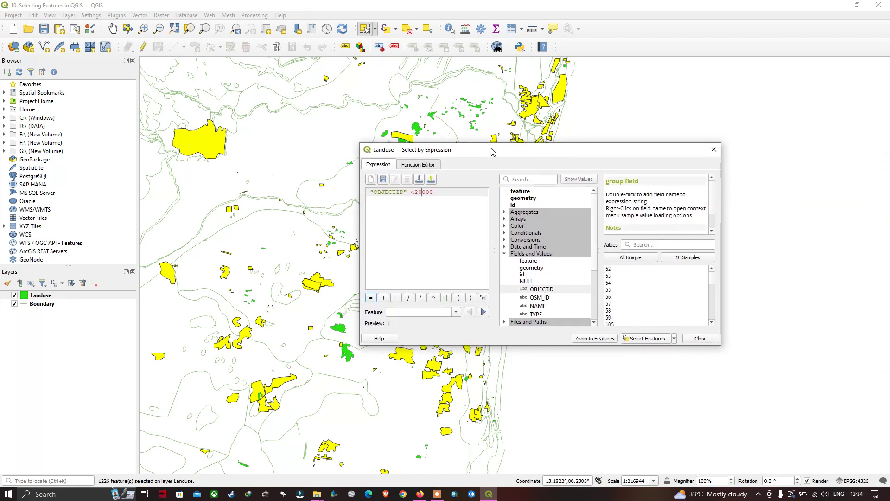
pyautogui.moveTo(495, 152); pyautogui.dragTo(482, 197)
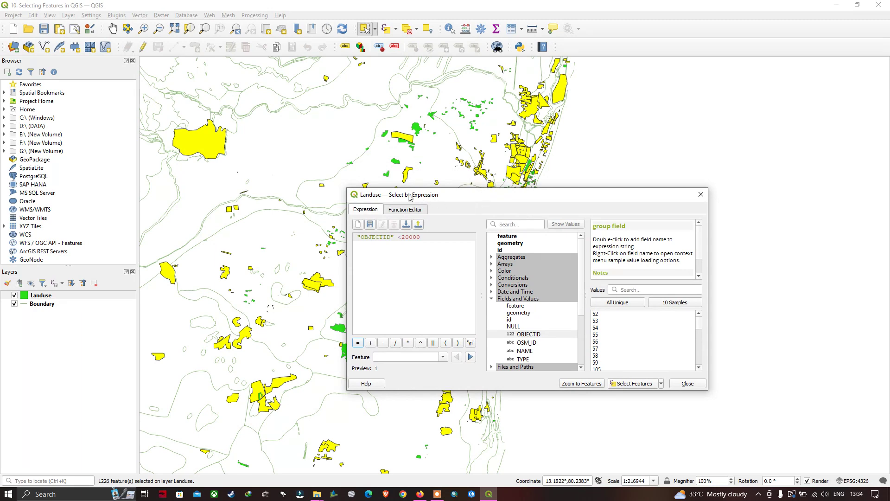
pyautogui.click(687, 384)
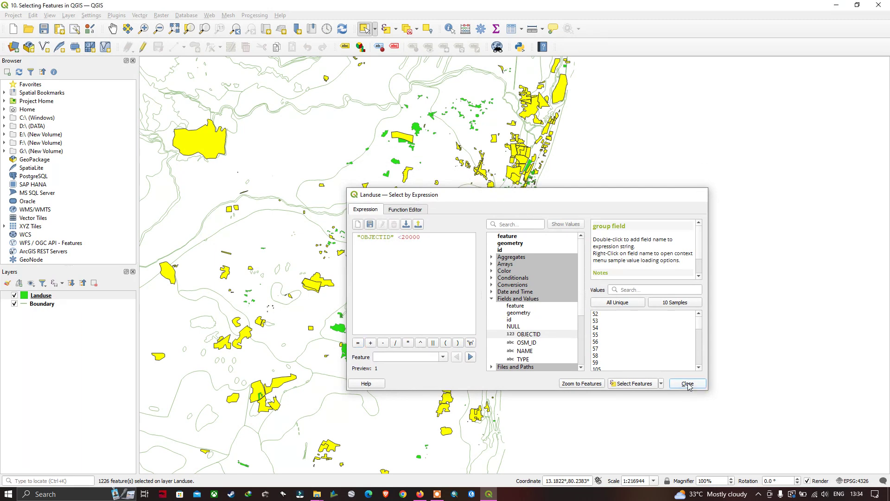
pyautogui.scroll(-1, 566, 207)
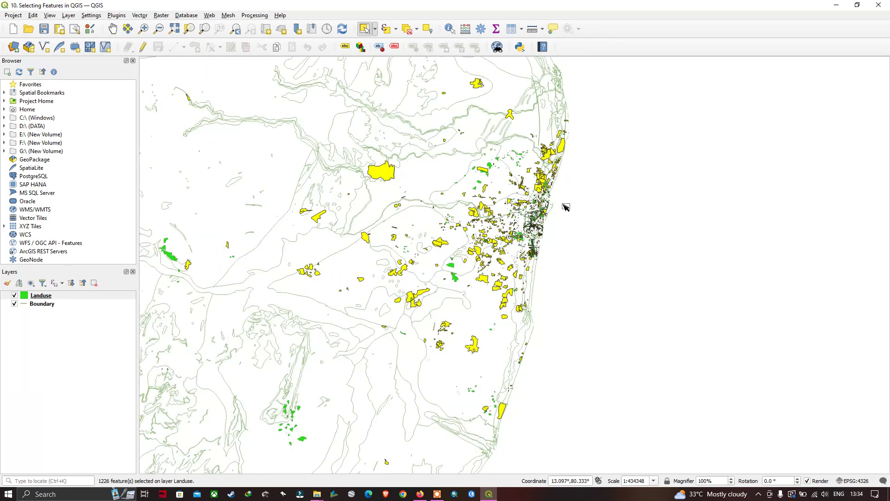
pyautogui.scroll(1, 565, 207)
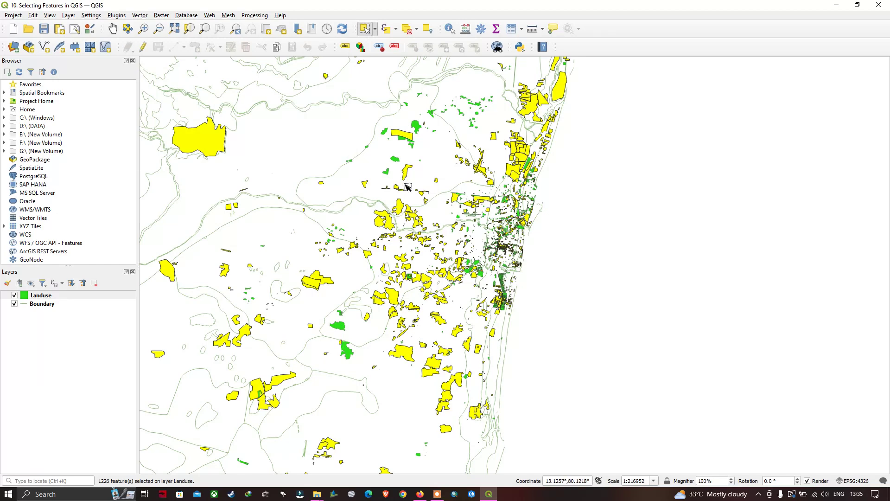
pyautogui.moveTo(345, 140); pyautogui.dragTo(403, 154)
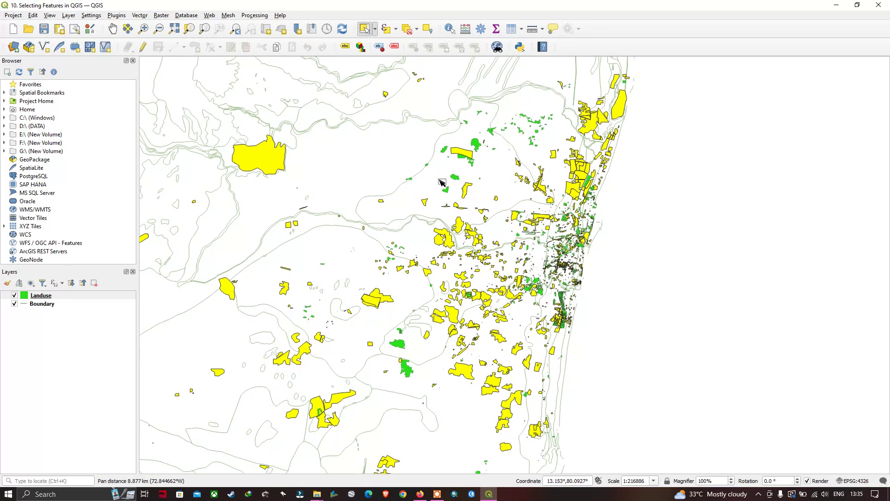